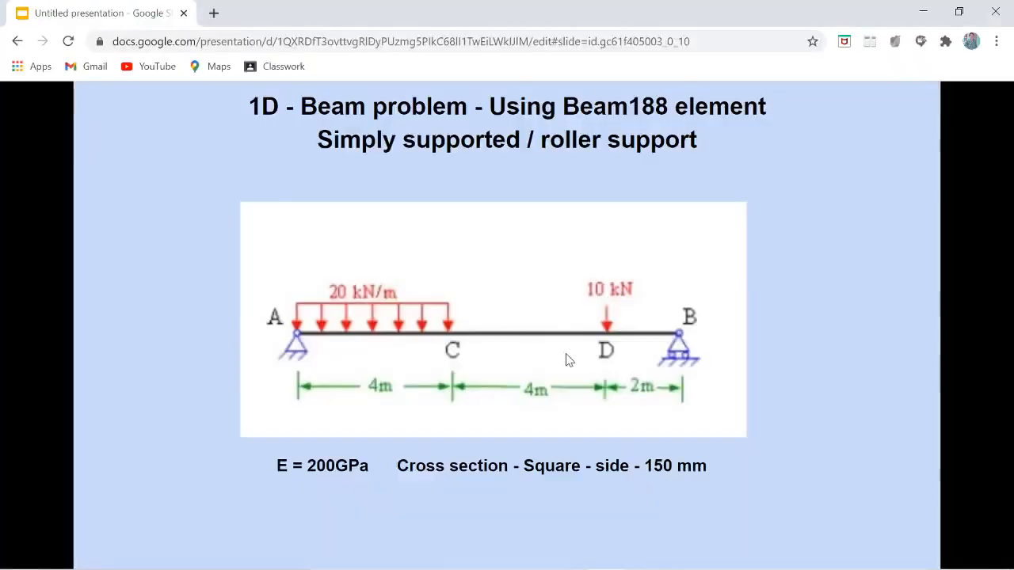
Step: Switch to ANSYS and define material 1 as linear isotropic with EX 2e5 and PRXY 0.3, then close the material definition
key(alt+Tab)
key(alt+Tab)
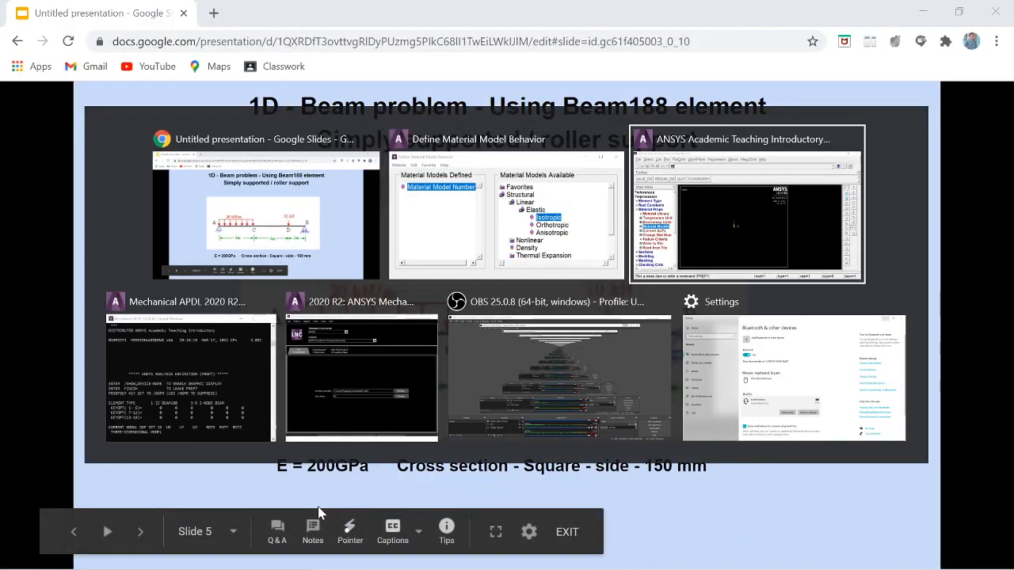
click(913, 66)
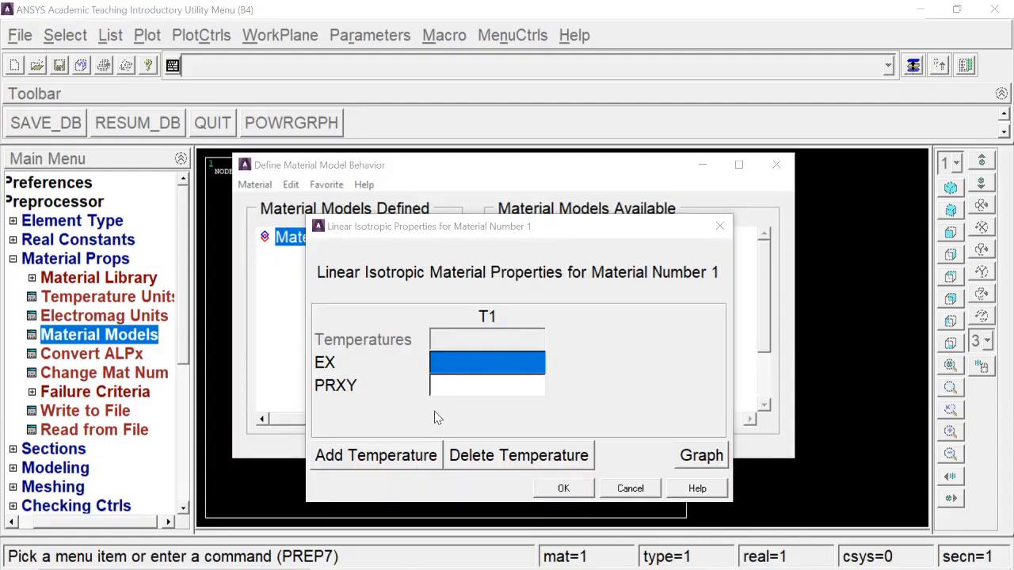
text(2e5)
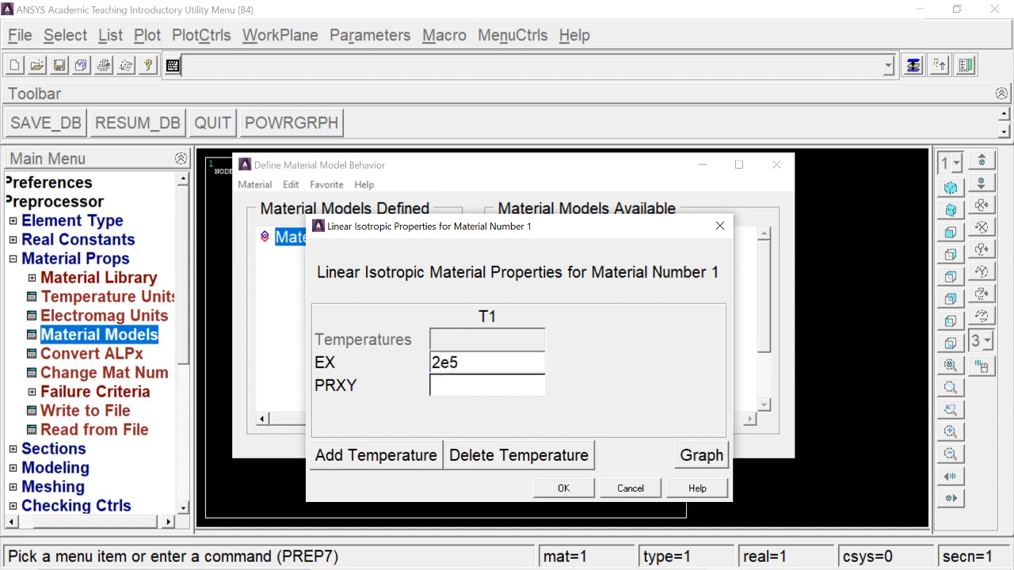
key(Tab)
text(.3)
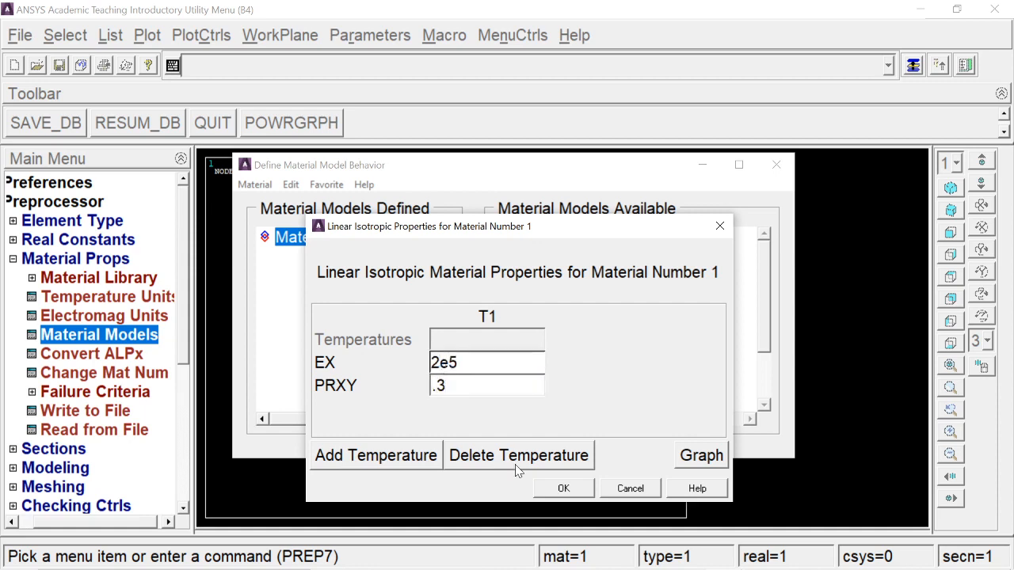
click(563, 488)
click(254, 185)
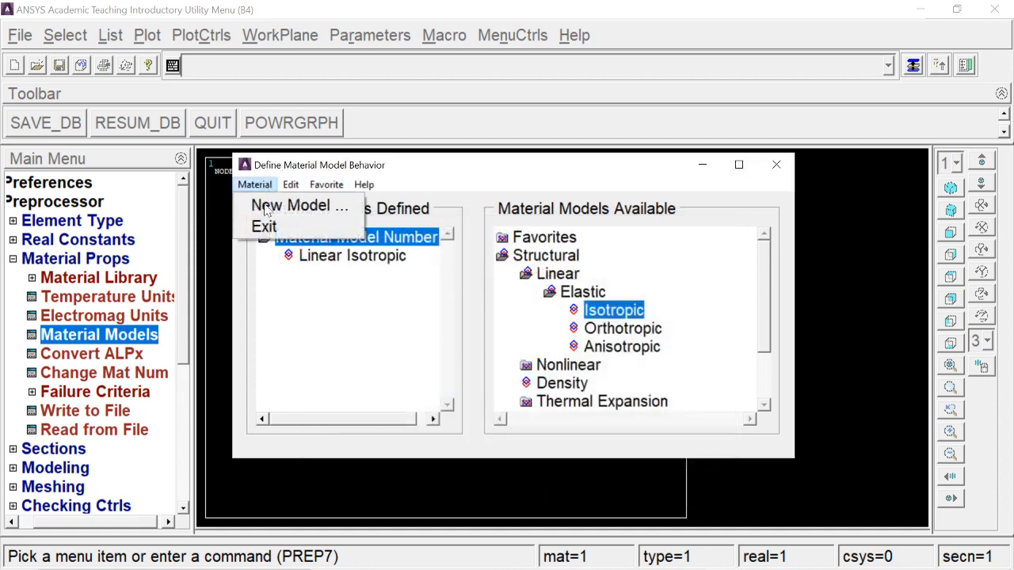
click(266, 229)
click(98, 263)
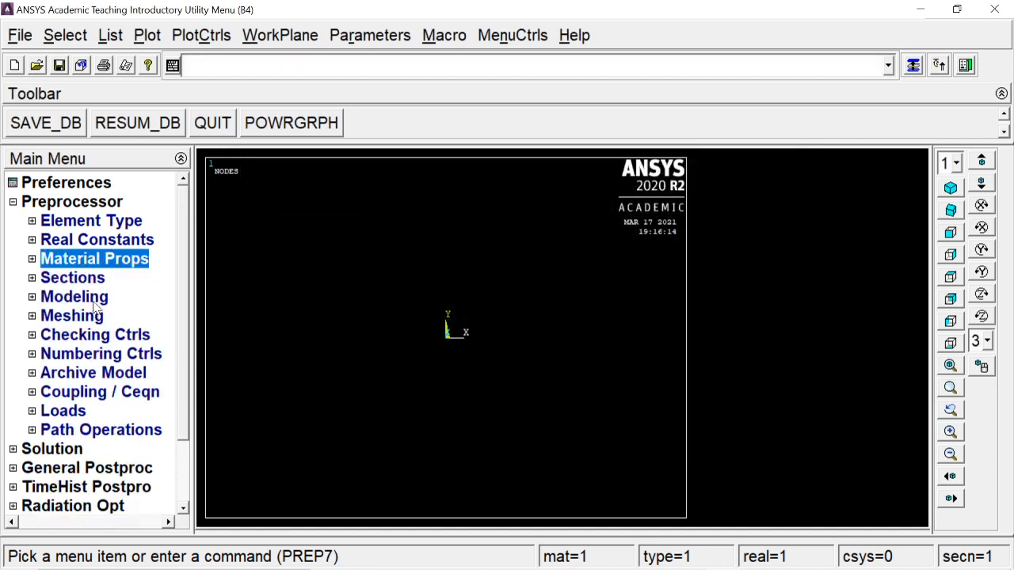
Step: Start a common beam section with ID 1, named sq1, using the solid rectangular sub-type with centroid offset
click(89, 279)
click(80, 316)
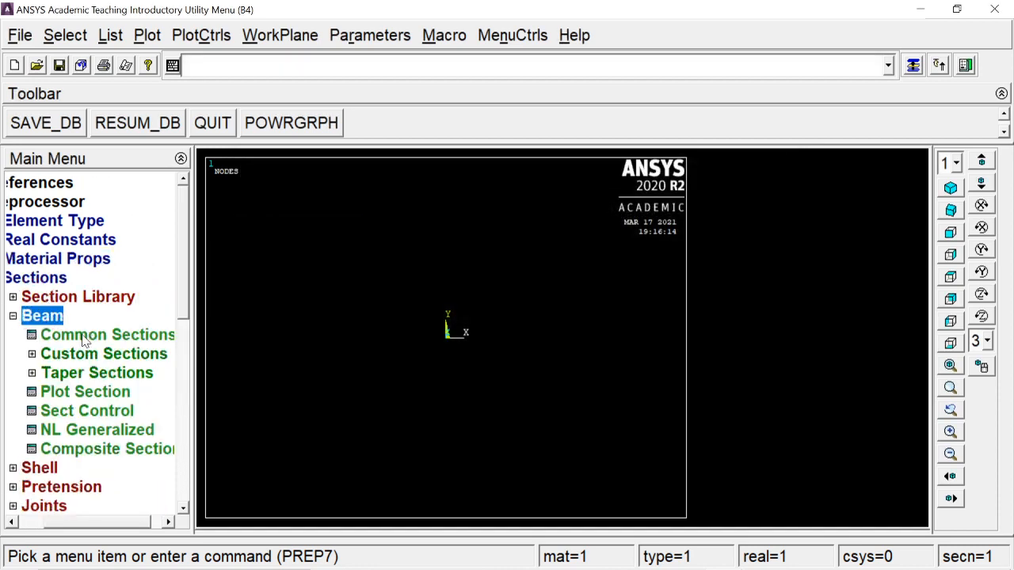
click(84, 338)
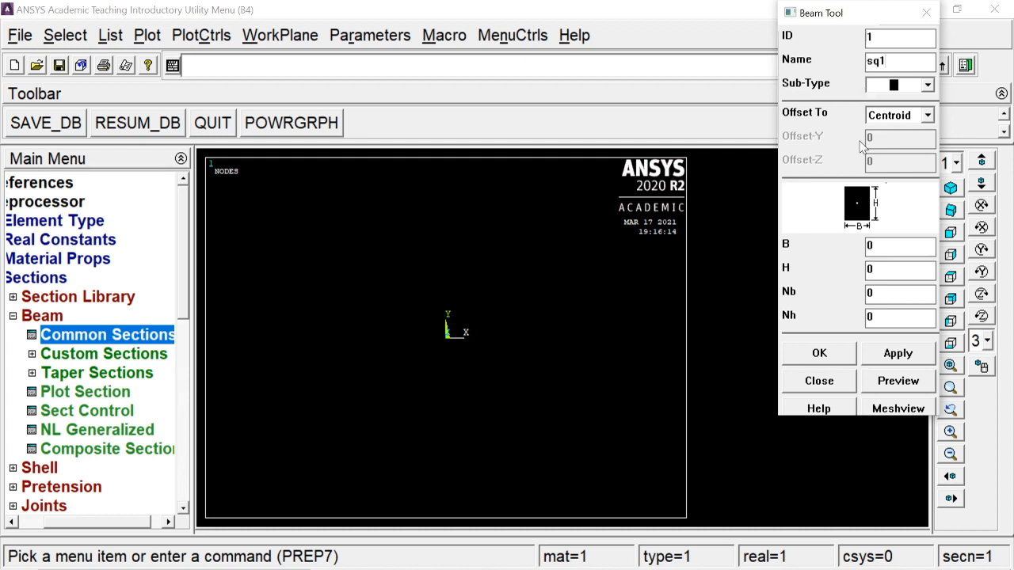
double_click(875, 61)
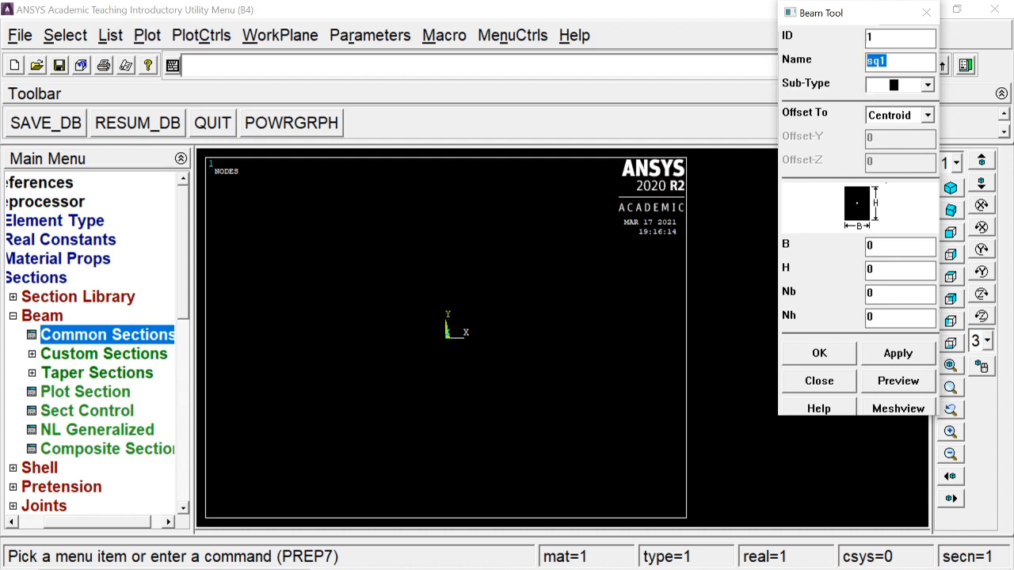
Step: Set the section's B and H to 150 following the side length on the problem slide, and confirm the section
double_click(870, 245)
key(alt+Tab)
key(alt+Tab)
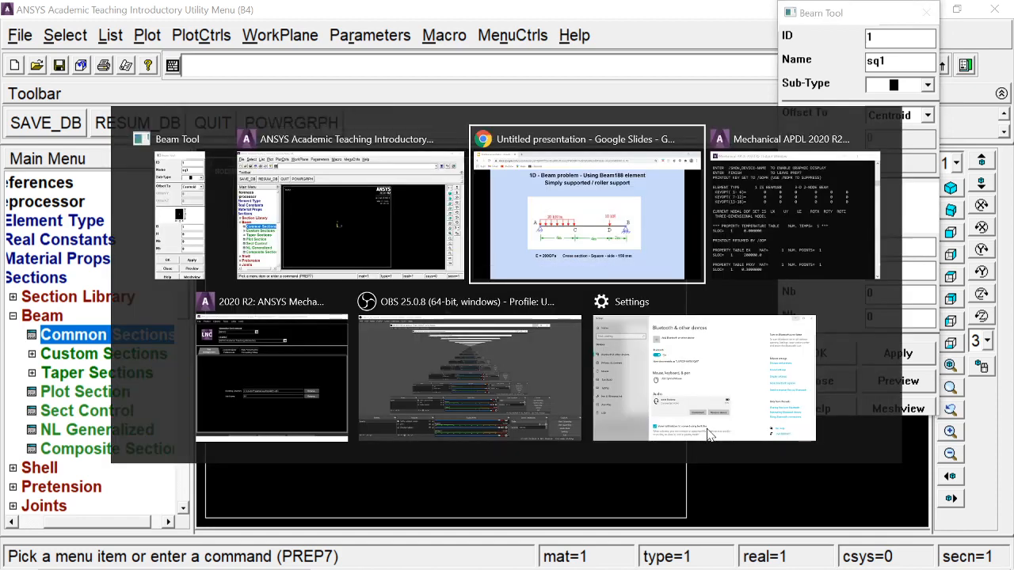
key(alt+Tab)
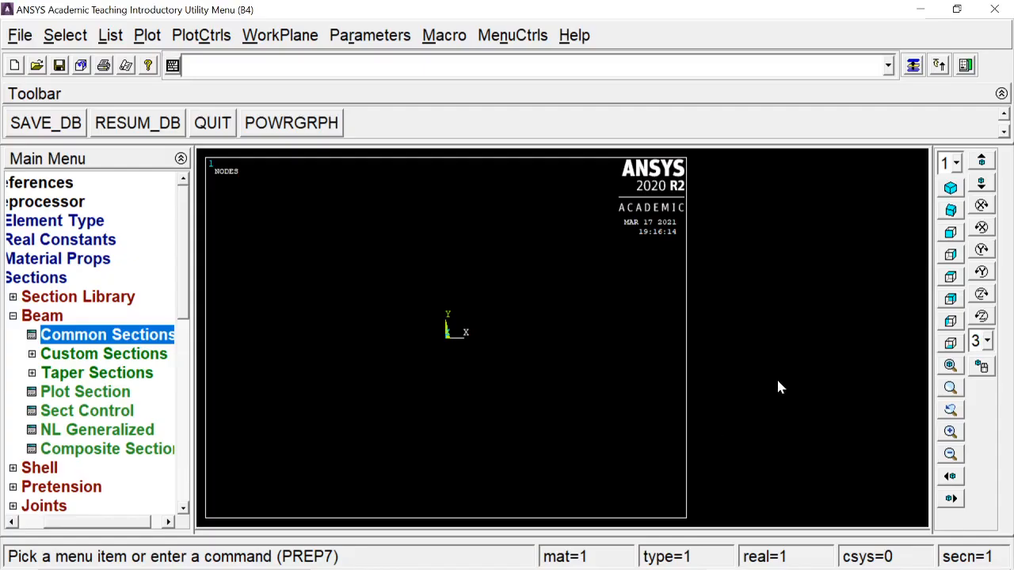
click(913, 68)
click(878, 245)
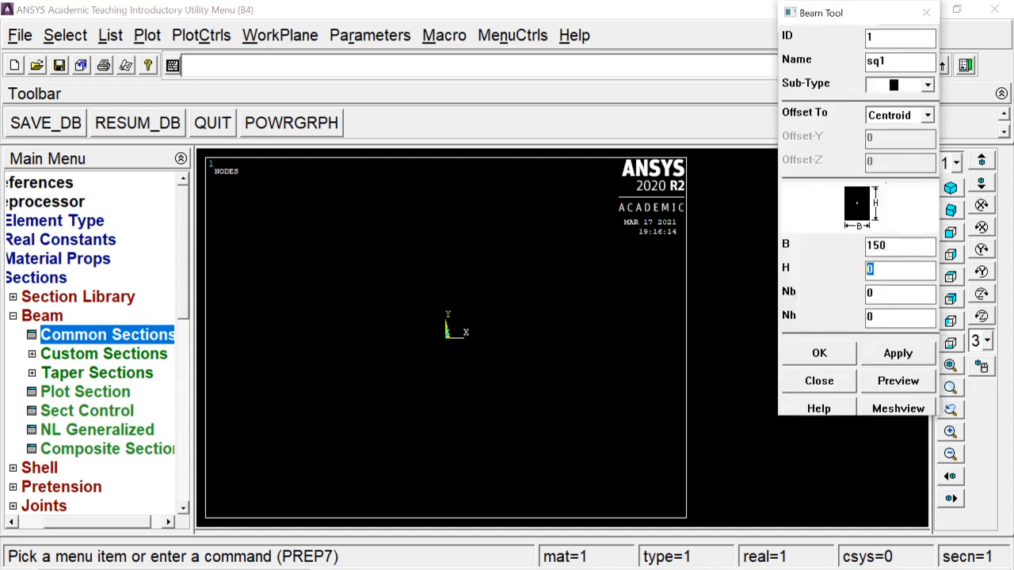
text(15)
click(816, 355)
click(40, 317)
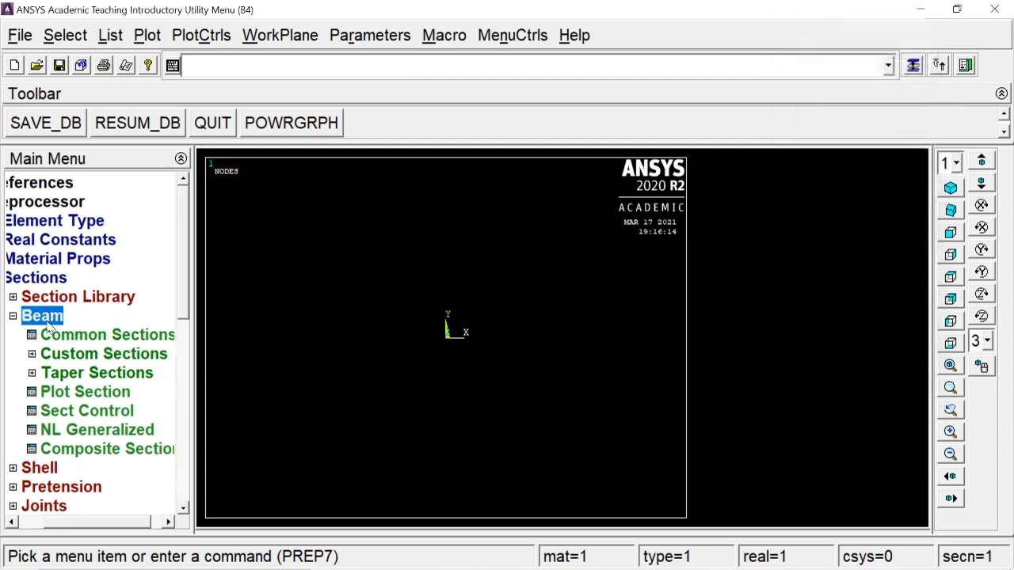
click(63, 279)
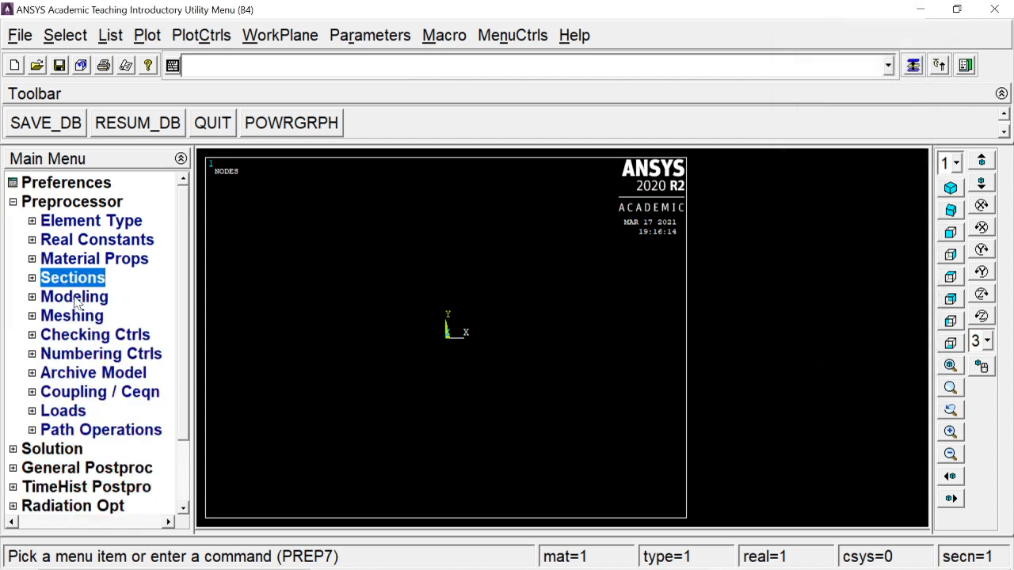
Step: Create keypoints in the active coordinate system at the origin and at X = 4000, following the slide's beam dimensions
click(75, 298)
click(80, 317)
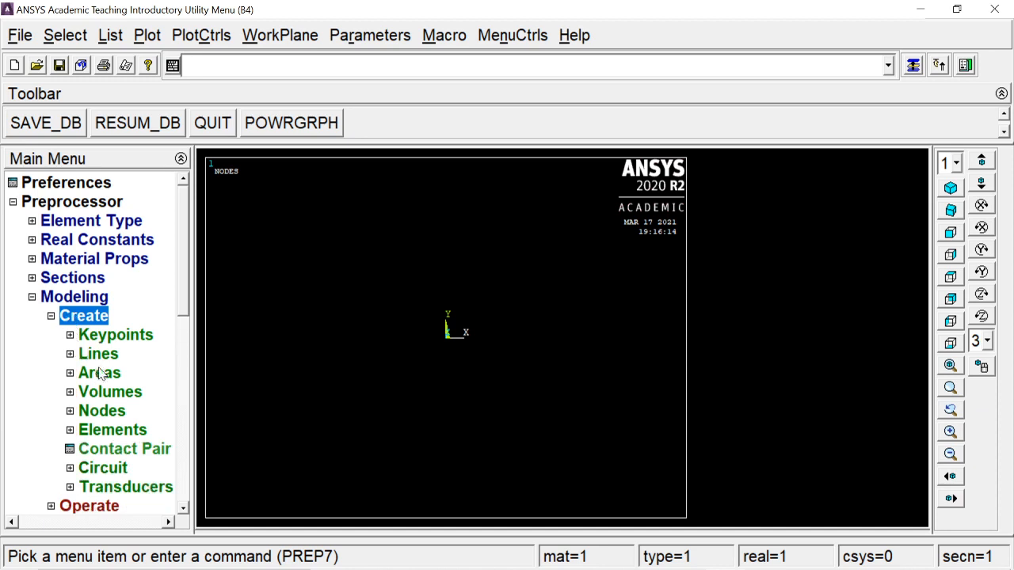
click(98, 354)
click(96, 334)
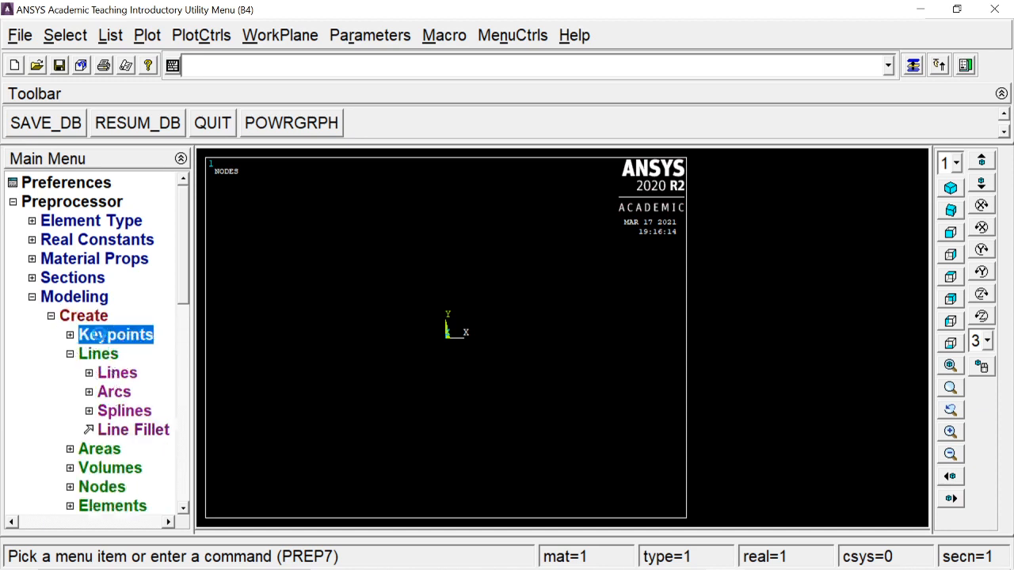
click(87, 373)
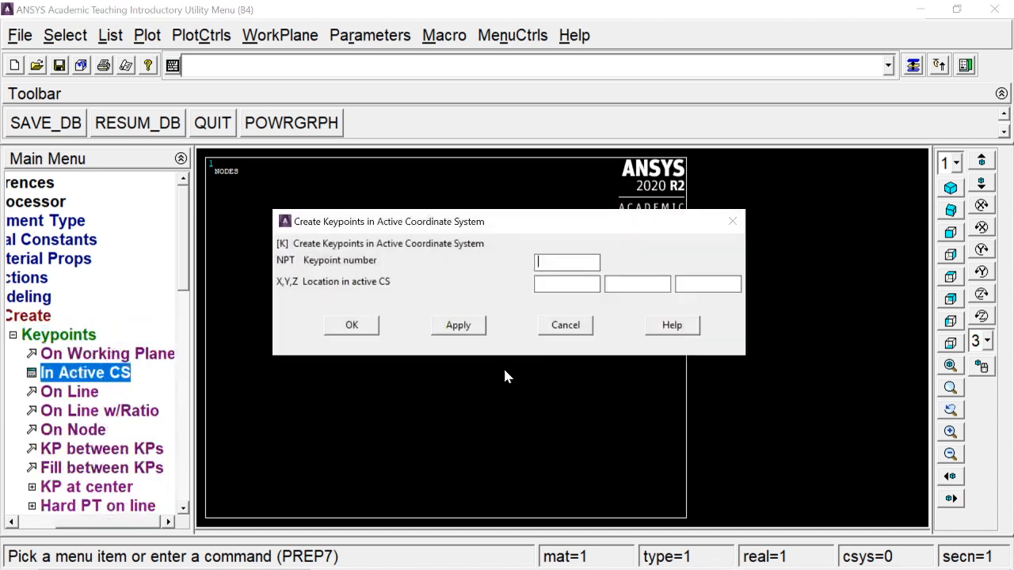
key(alt+Tab)
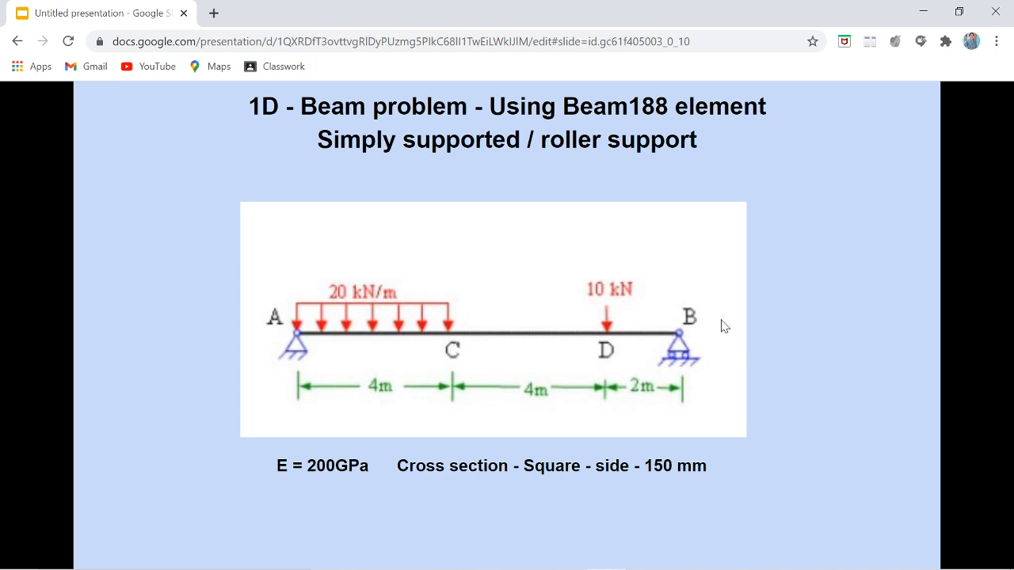
key(alt+Tab)
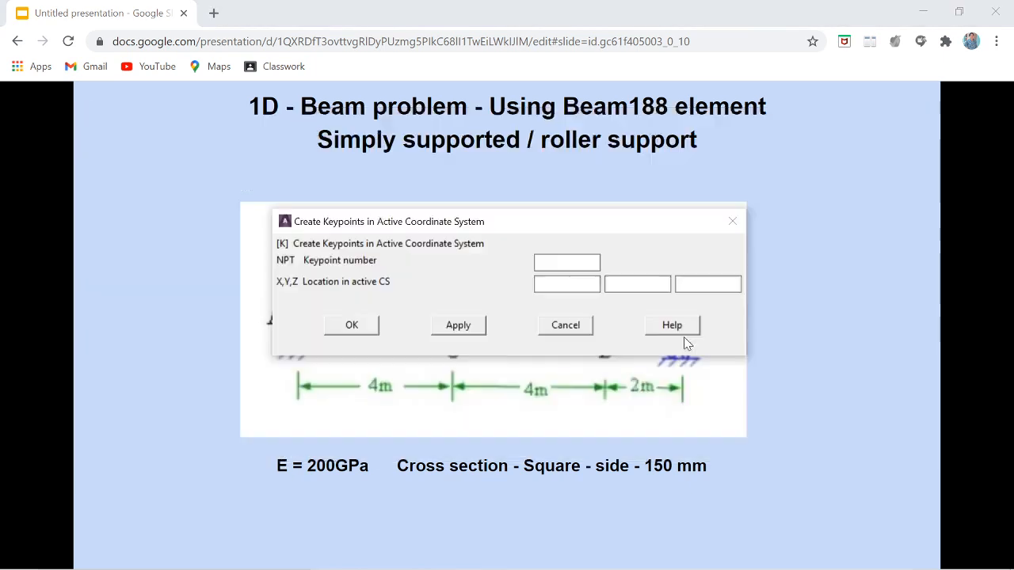
click(470, 321)
click(550, 285)
click(467, 326)
Step: Create the remaining two keypoints at X = 8000 and X = 10000 and return to the ANSYS model
key(Tab)
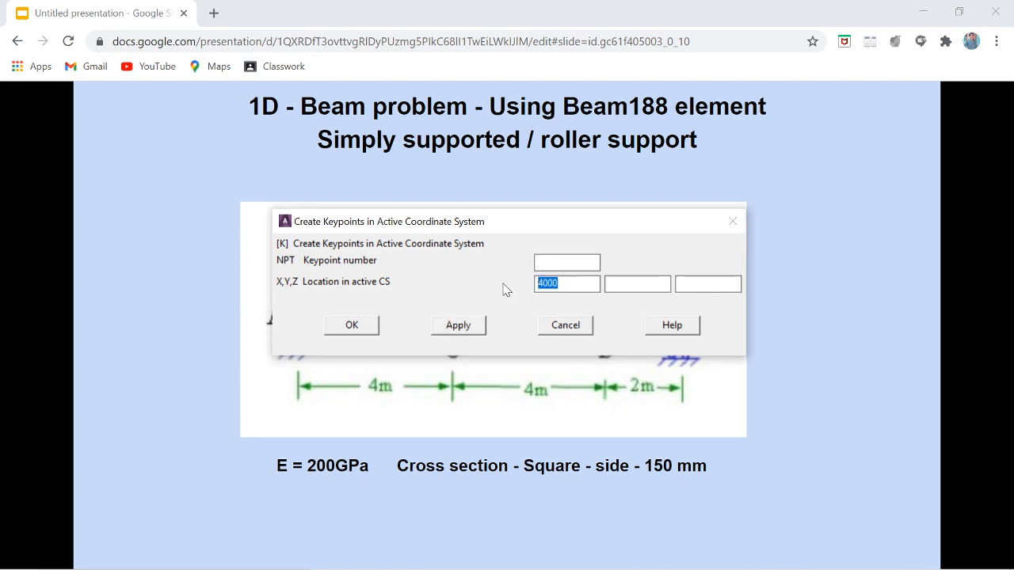
text(8000)
click(446, 326)
key(Tab)
text(10000)
click(373, 330)
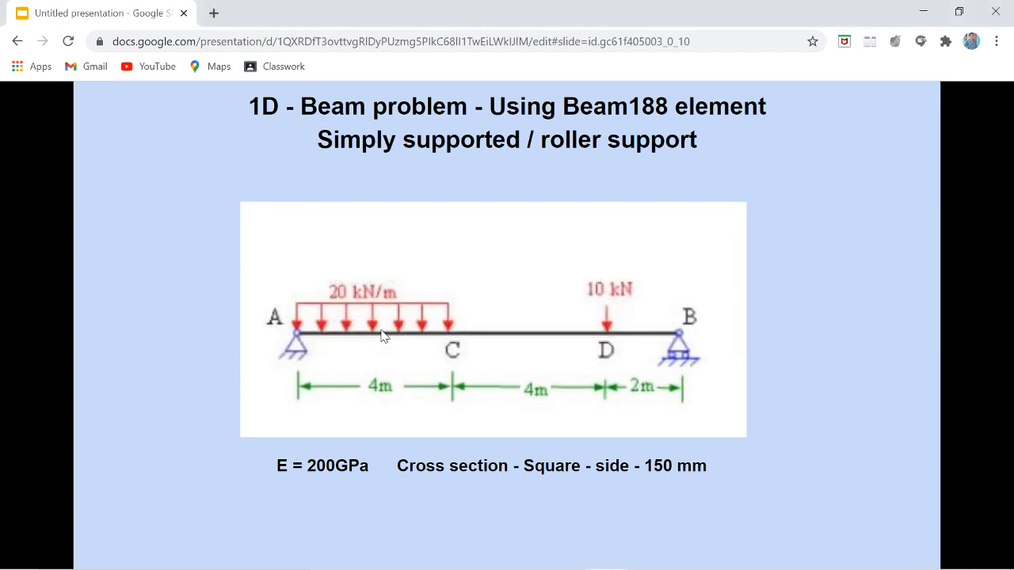
key(alt+Tab)
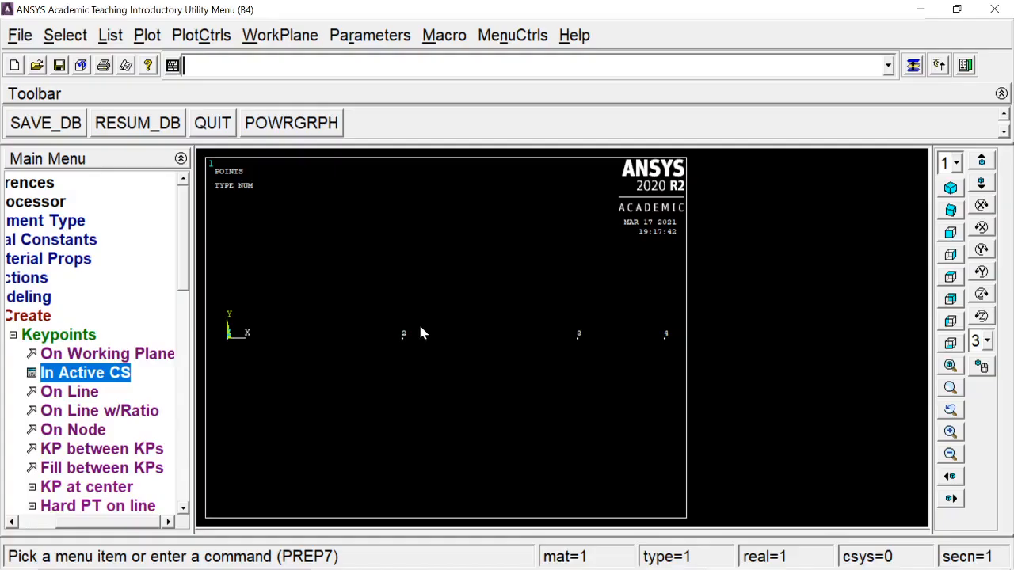
click(60, 336)
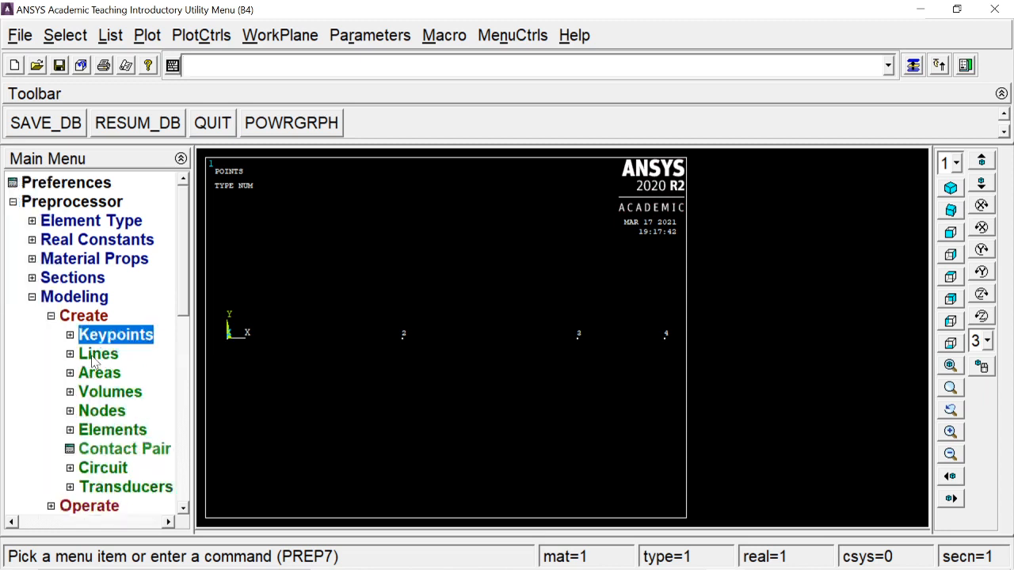
Step: Create three straight lines joining keypoints 1-2, 2-3 and 3-4 to form the beam
click(91, 354)
click(118, 373)
click(111, 390)
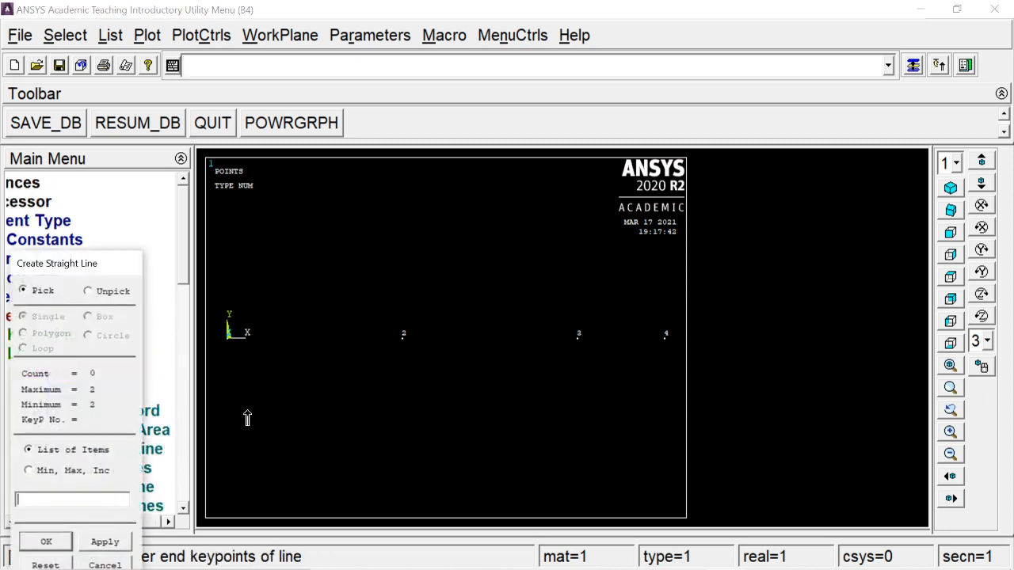
click(232, 350)
click(363, 349)
click(414, 366)
click(544, 370)
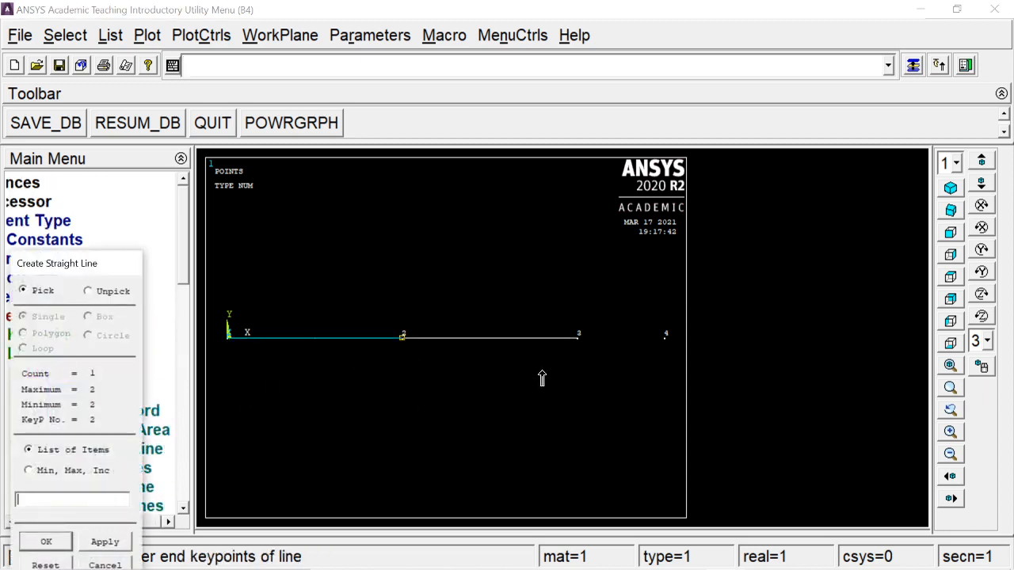
click(578, 363)
click(666, 382)
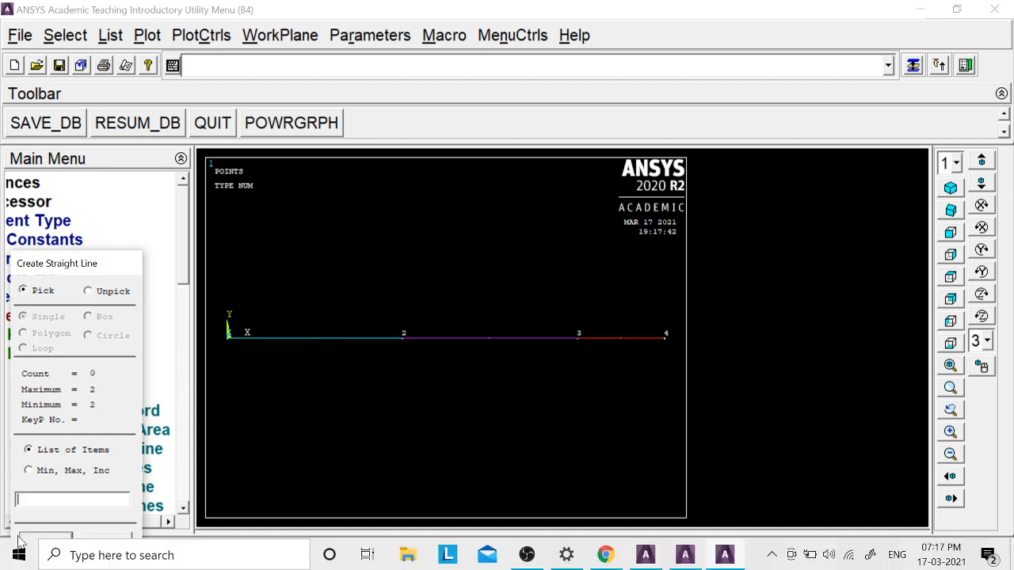
click(46, 541)
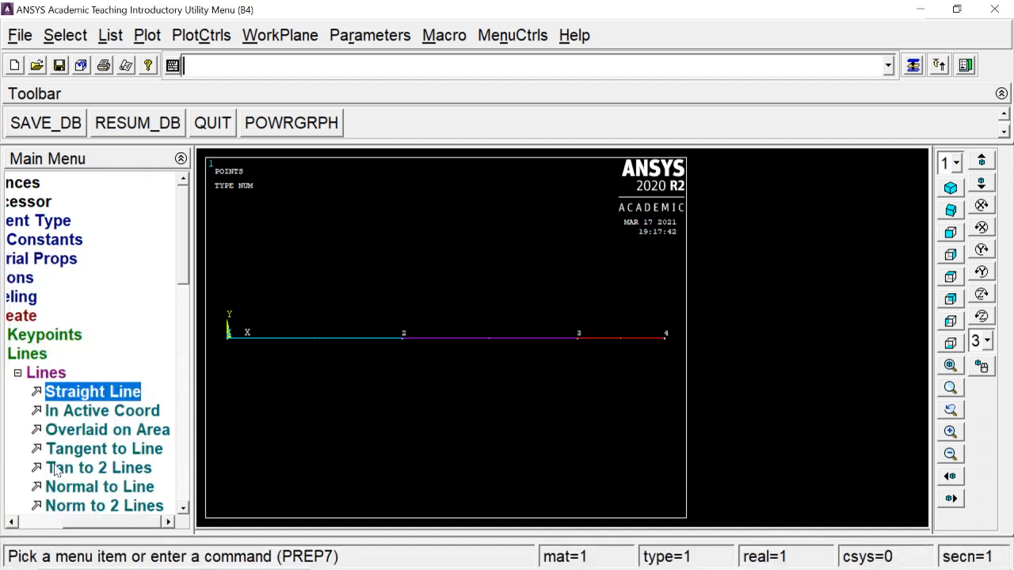
click(49, 374)
click(71, 317)
click(75, 298)
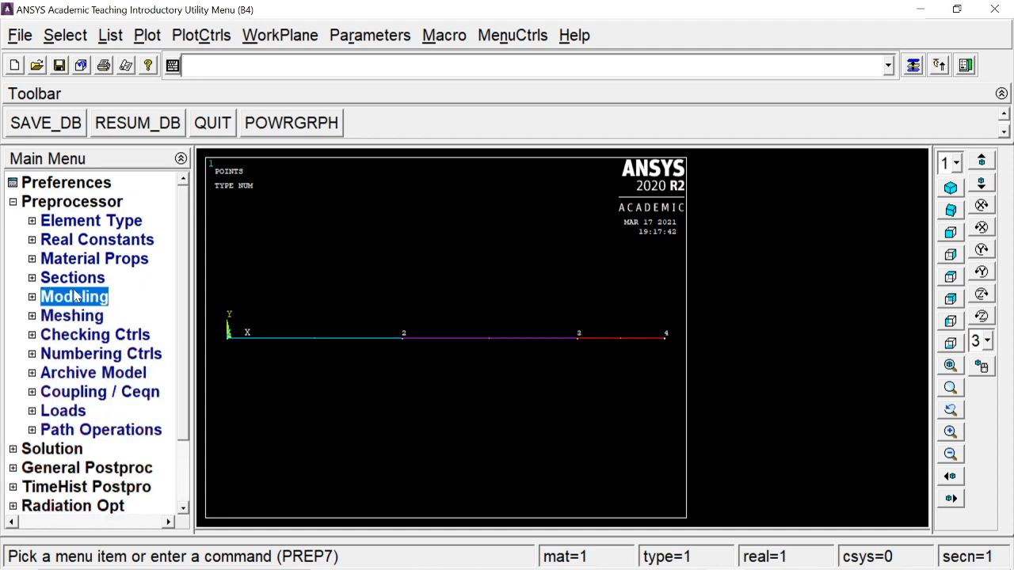
Step: Assign line attributes to all three beam lines in the MeshTool, using material 1 and element type 1 BEAM188
click(73, 317)
click(83, 355)
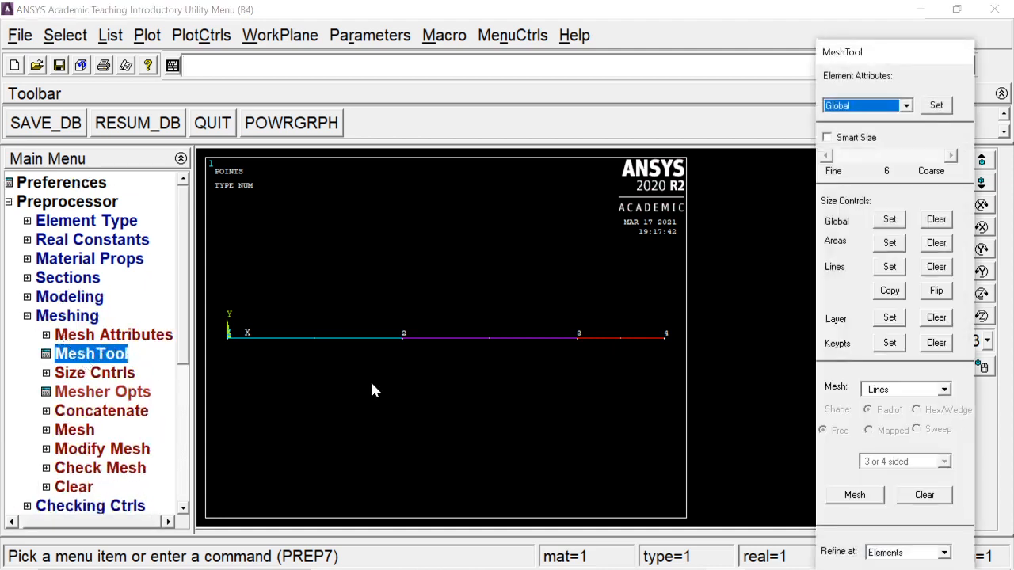
click(906, 105)
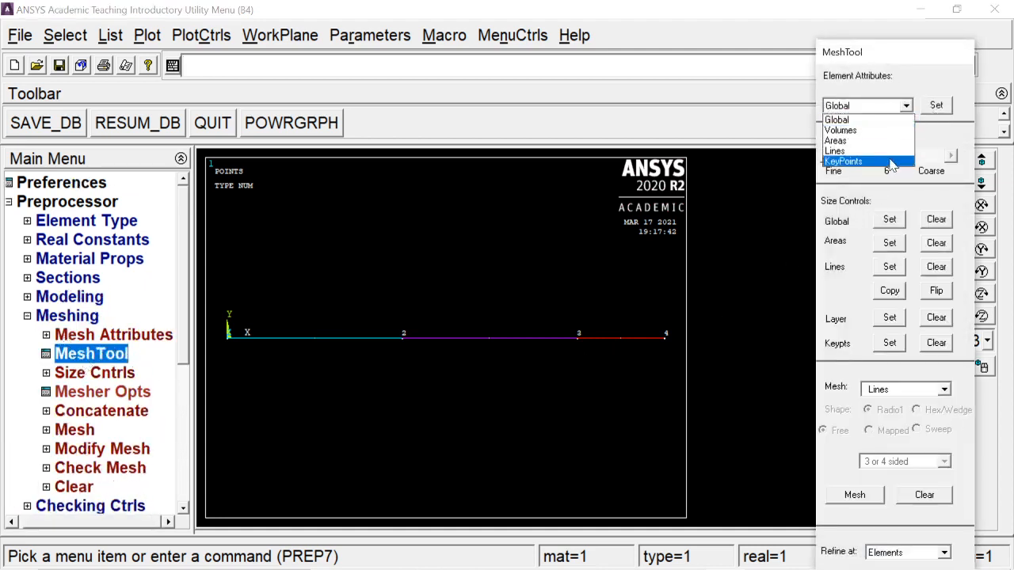
click(891, 151)
click(937, 105)
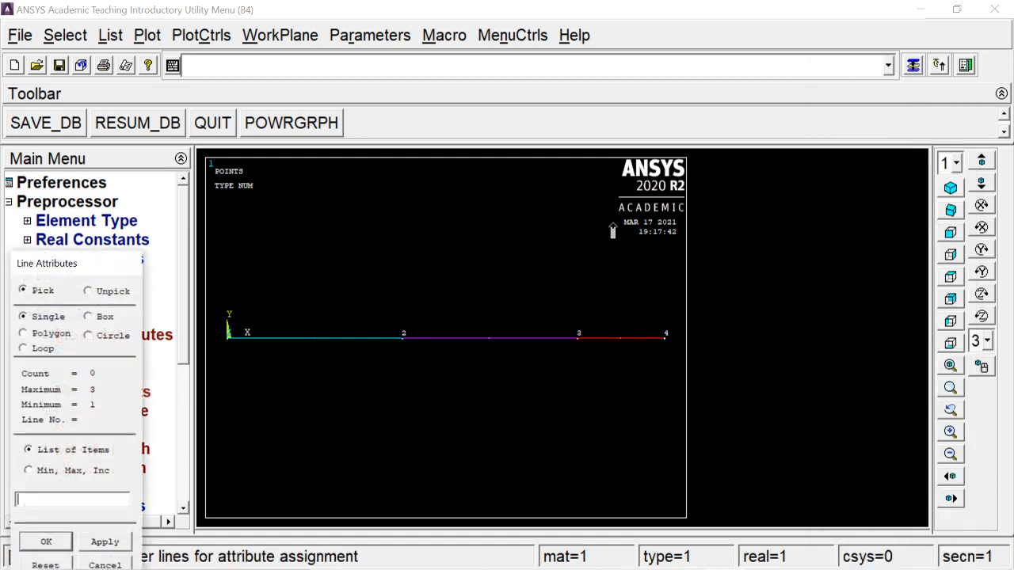
click(336, 349)
click(482, 364)
click(565, 356)
click(52, 545)
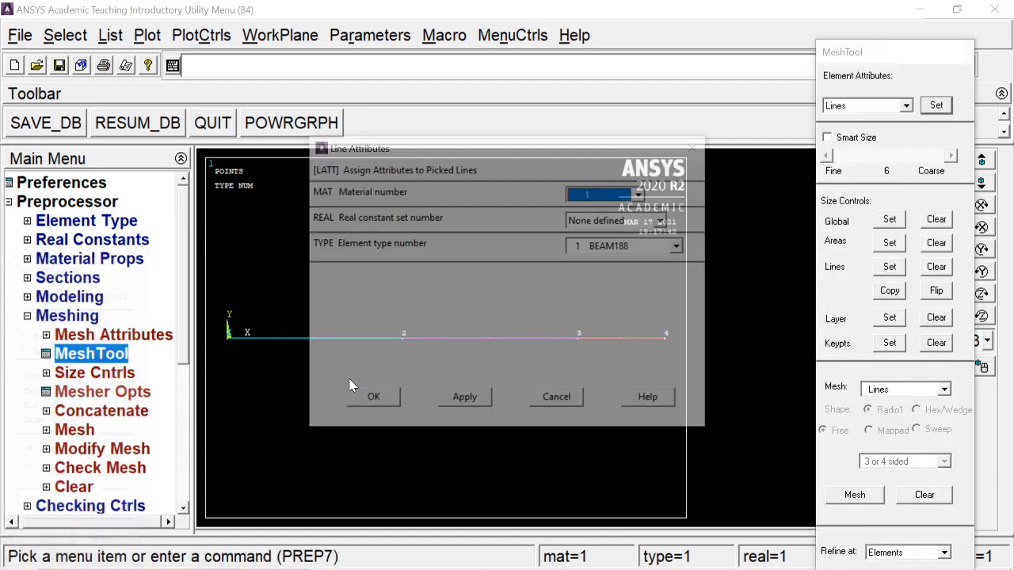
click(388, 402)
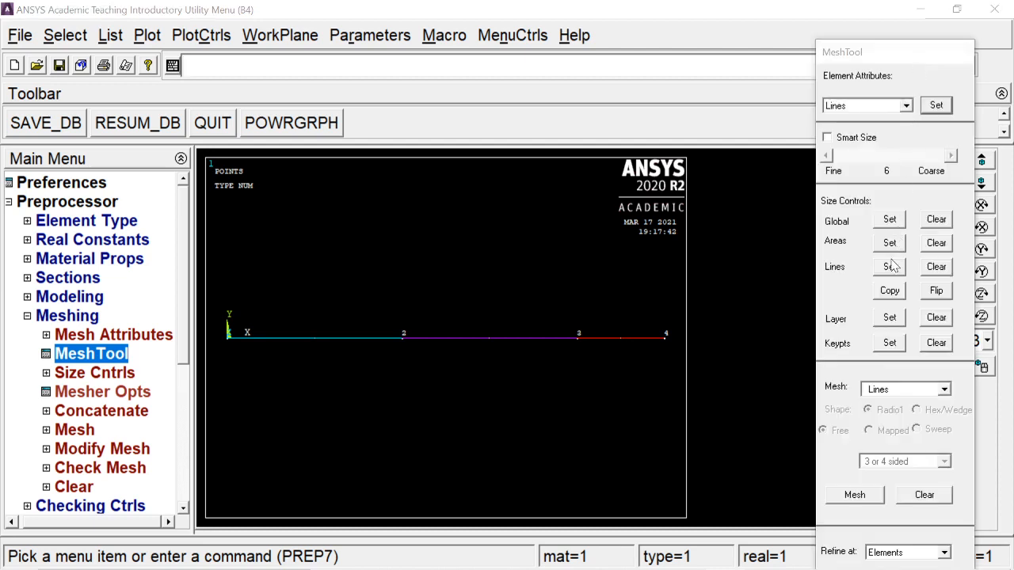
Step: Set the number of element divisions to 10 on all three beam lines
click(890, 267)
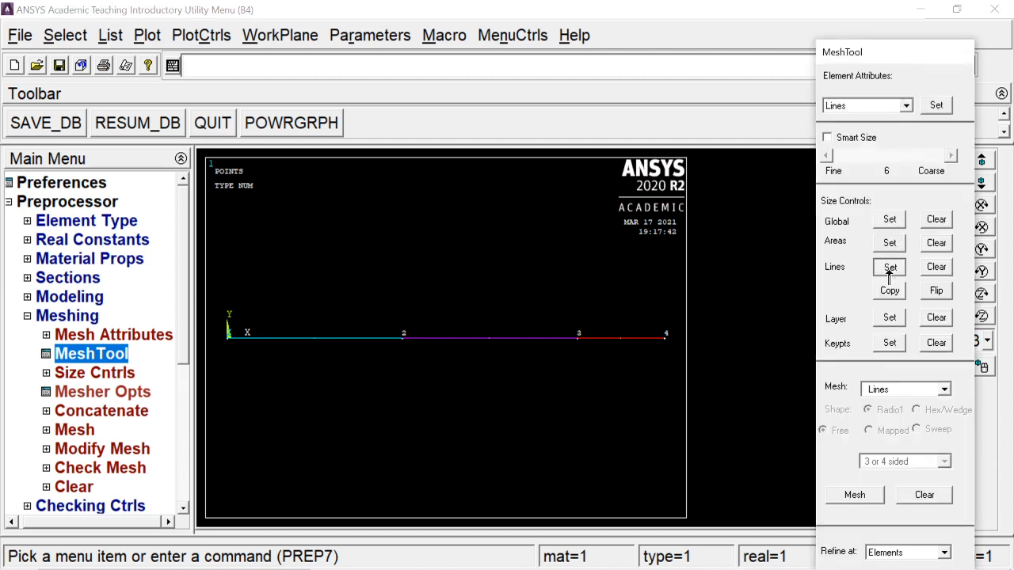
click(357, 373)
click(496, 363)
click(604, 343)
click(46, 542)
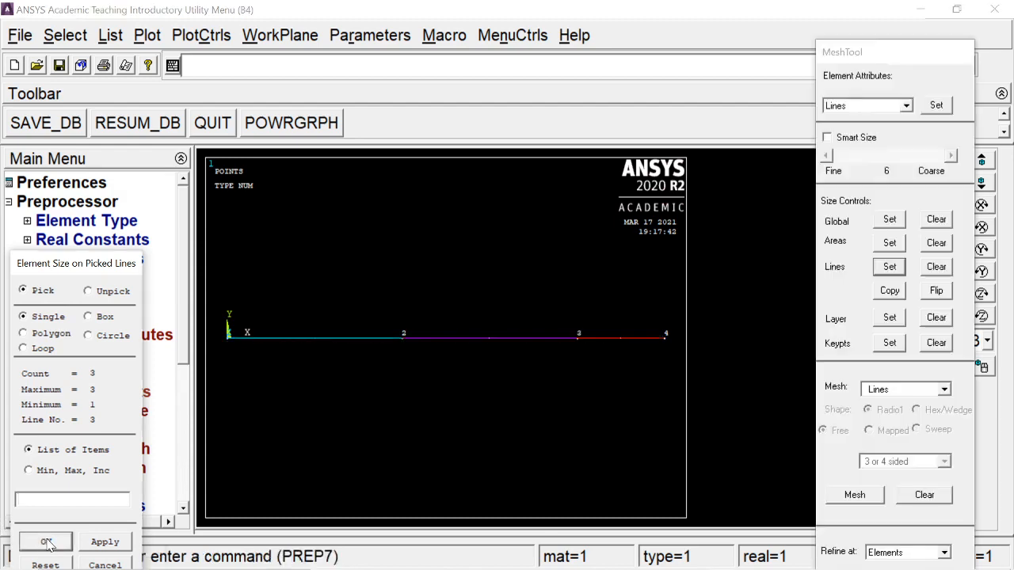
click(559, 222)
text(10)
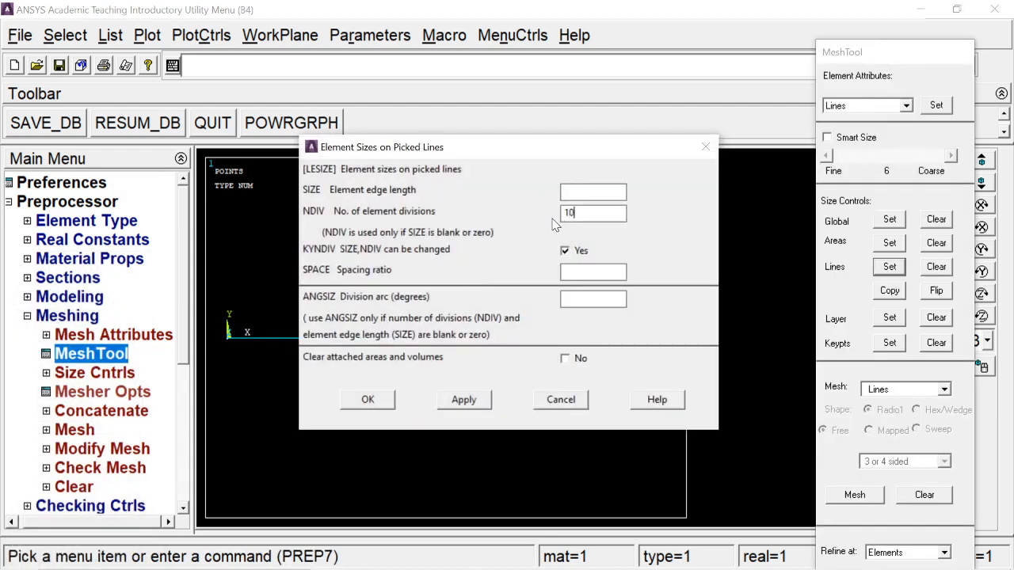
key(Return)
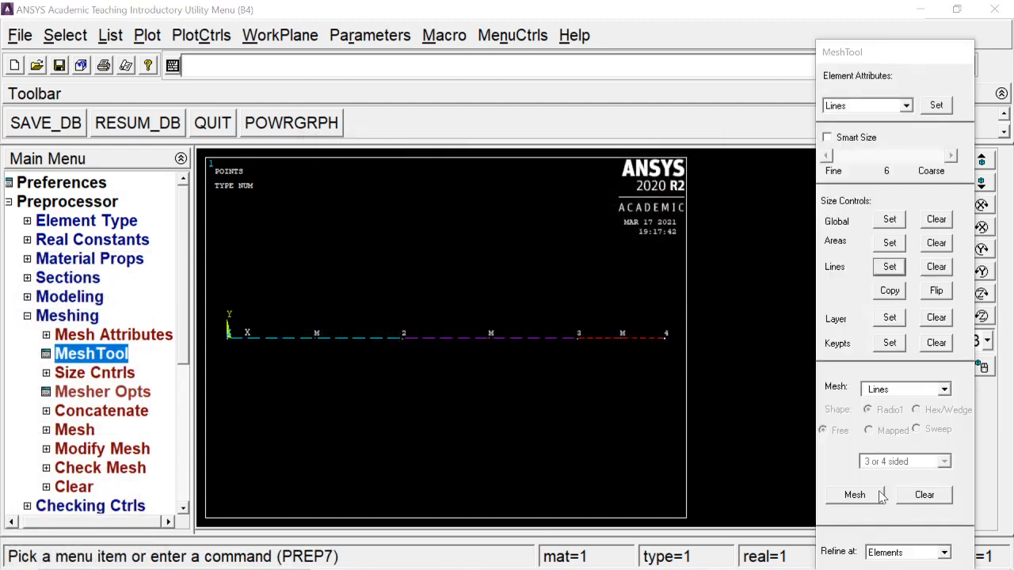
Step: Mesh all three beam lines and display the elements, lines, keypoints and nodes together in a multi-plot
click(855, 495)
click(553, 374)
click(428, 382)
click(361, 385)
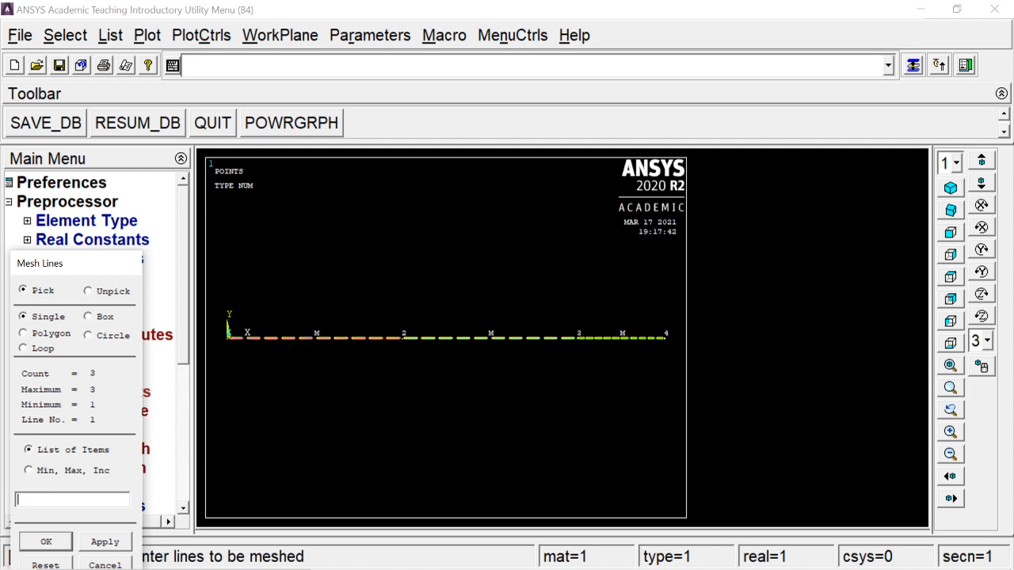
click(41, 545)
click(145, 35)
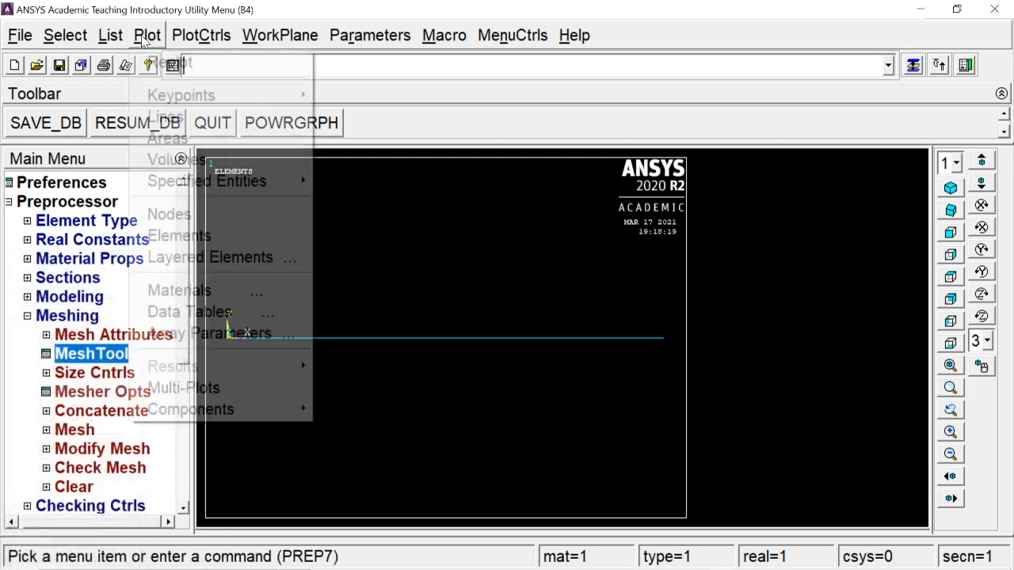
click(180, 387)
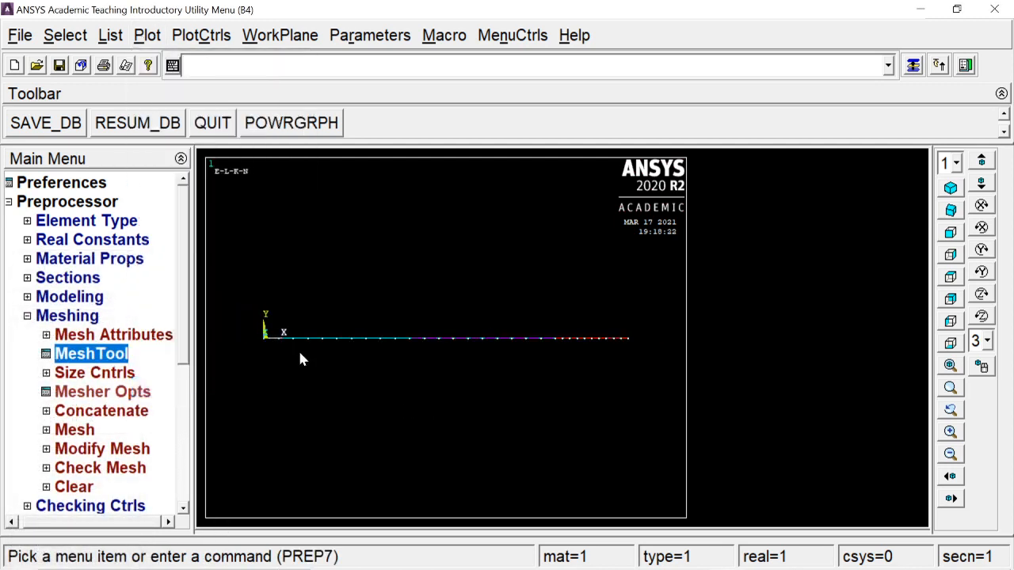
Step: Apply a structural displacement constraint on the keypoint at the origin, fixing UX, UY, UZ, ROTX and ROTY
click(73, 324)
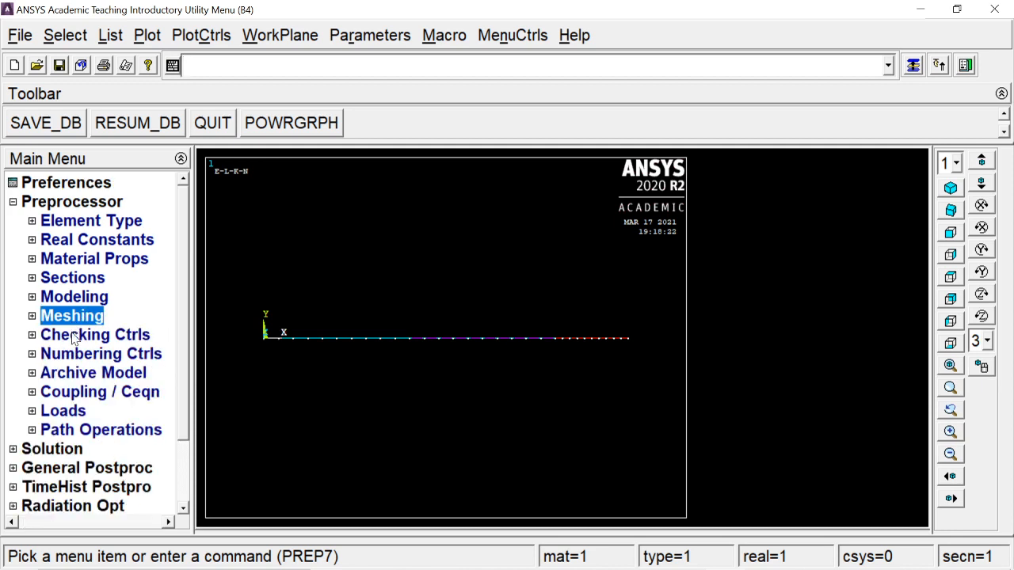
click(70, 411)
click(87, 450)
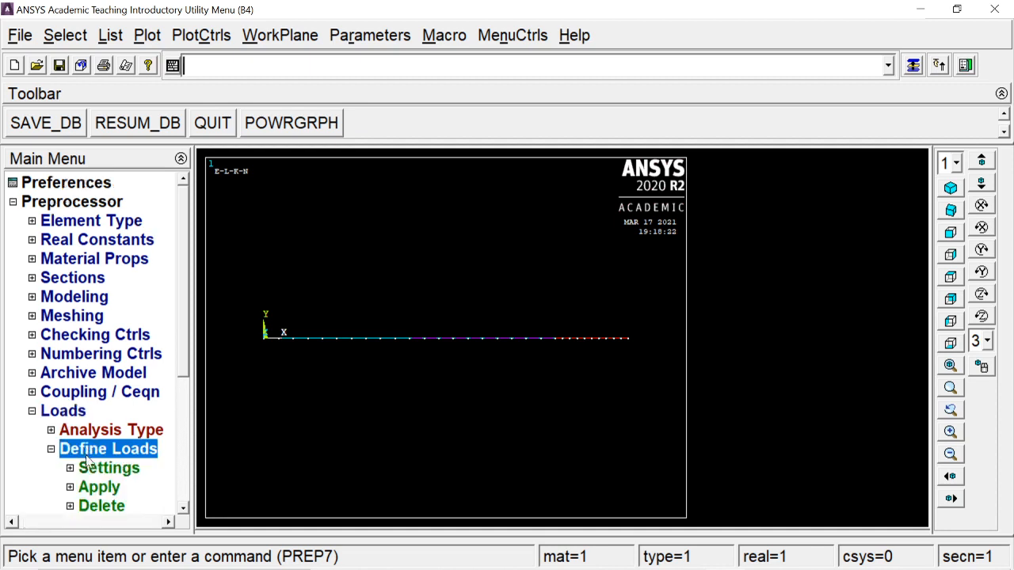
click(102, 486)
click(121, 507)
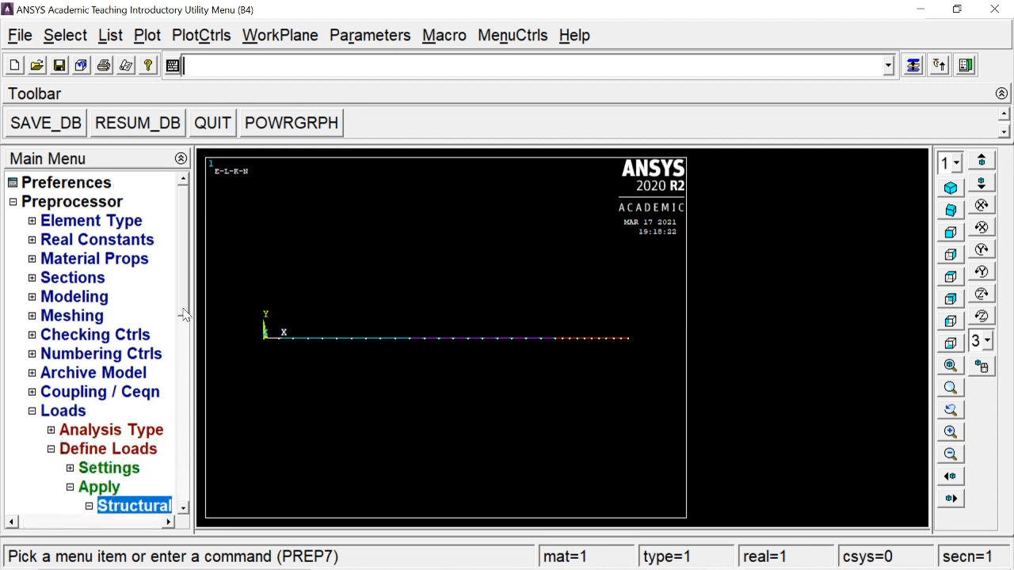
click(142, 393)
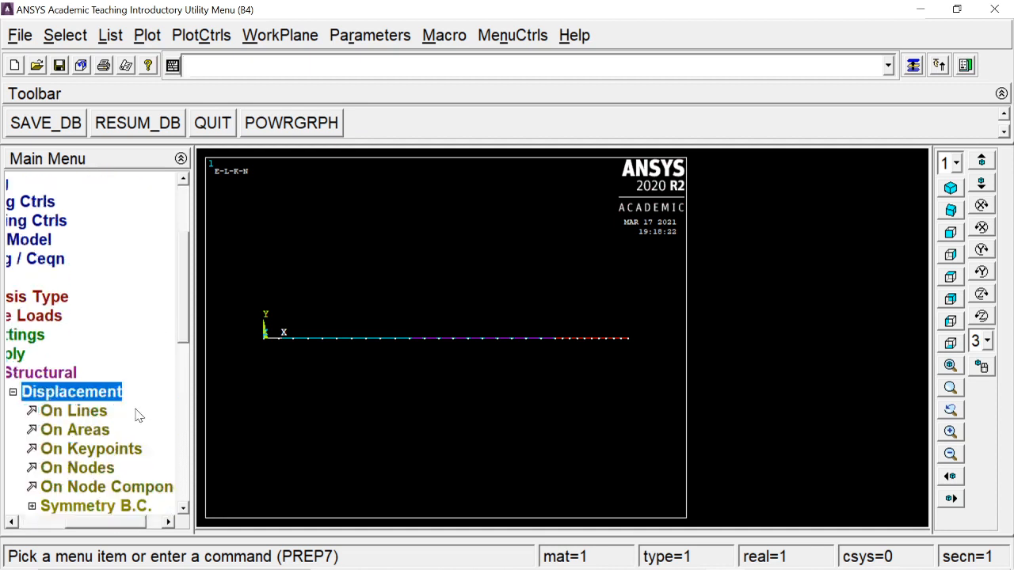
click(131, 450)
click(264, 338)
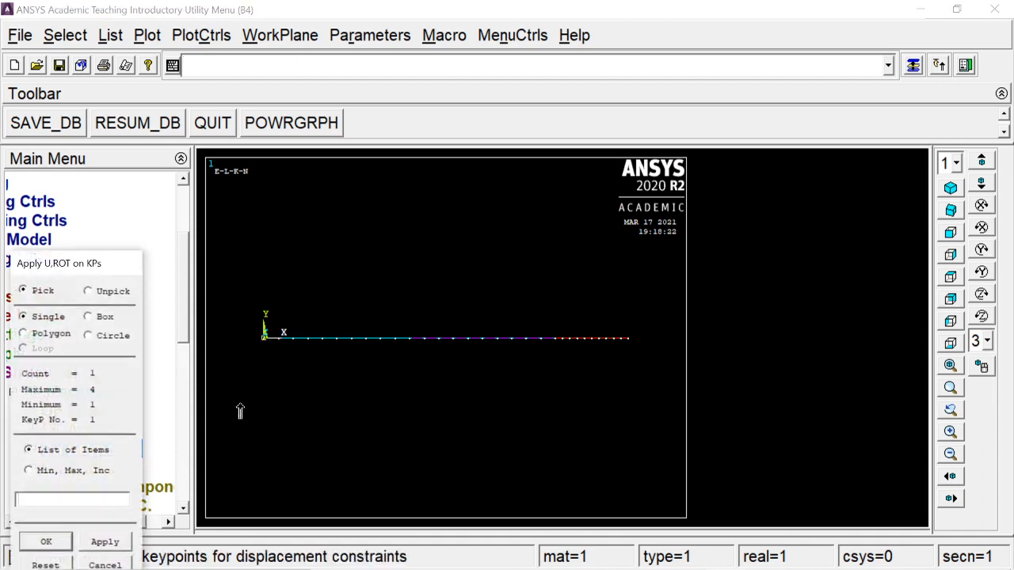
click(46, 542)
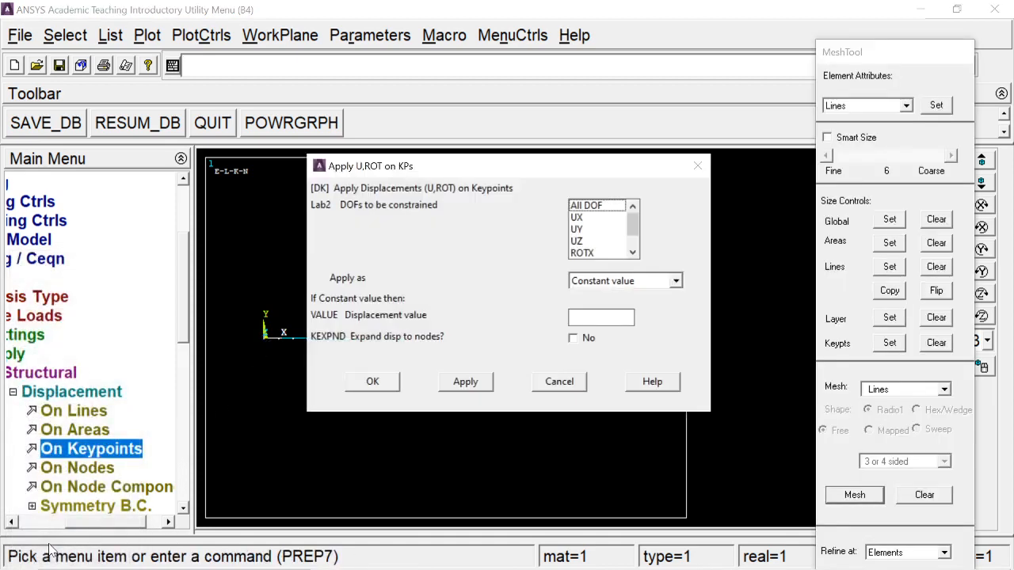
click(612, 218)
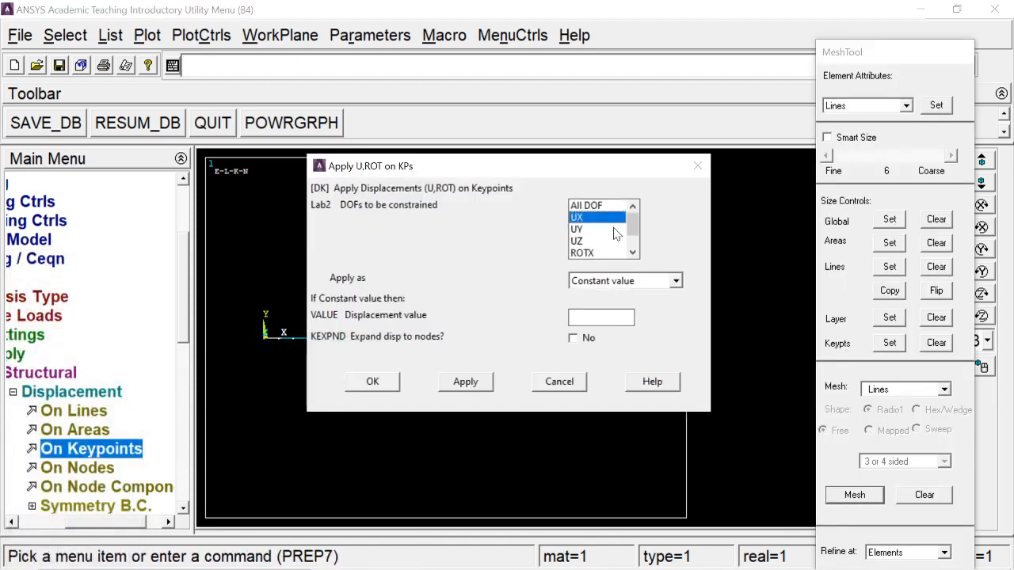
click(615, 230)
scroll(615, 238, down, 1)
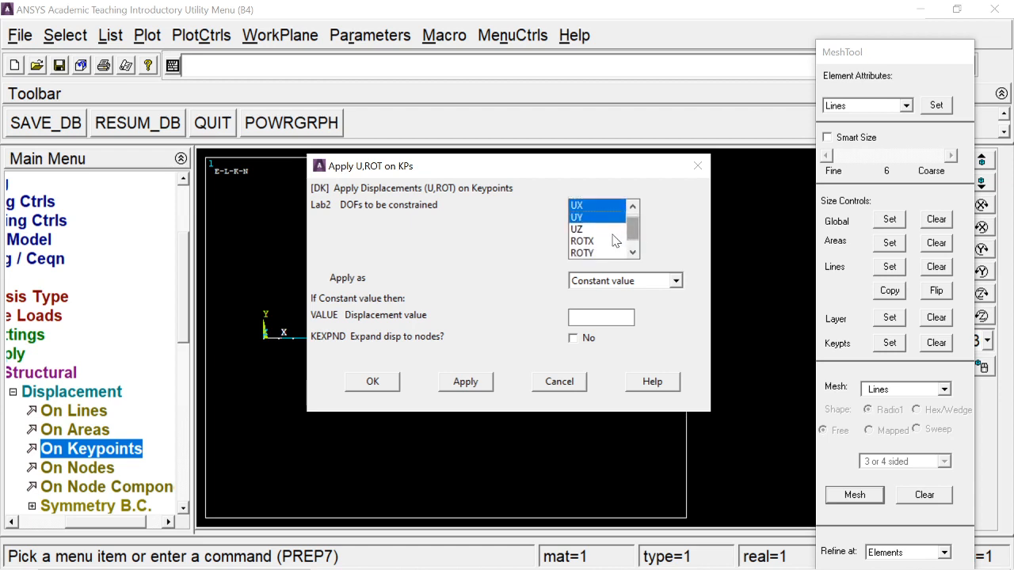
click(616, 230)
click(614, 241)
click(610, 253)
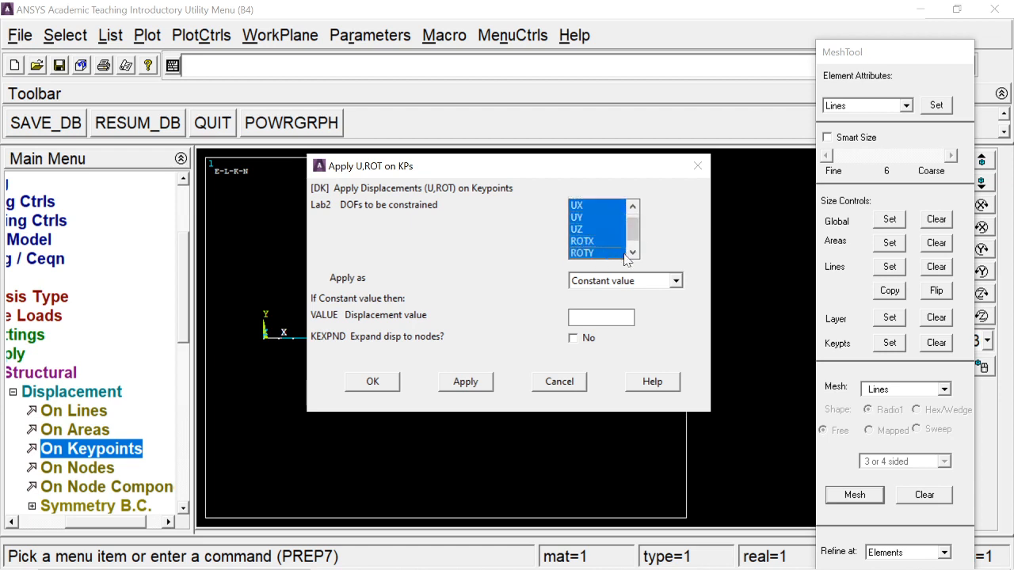
scroll(610, 253, down, 1)
click(367, 385)
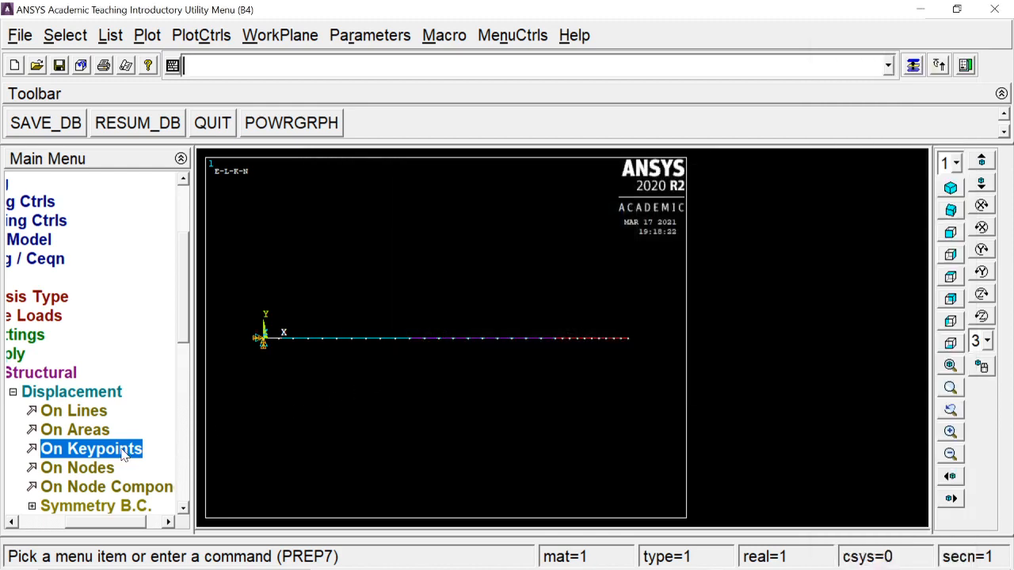
Step: Apply a displacement constraint on keypoint 4 at the beam's far end, restraining only UY
click(89, 448)
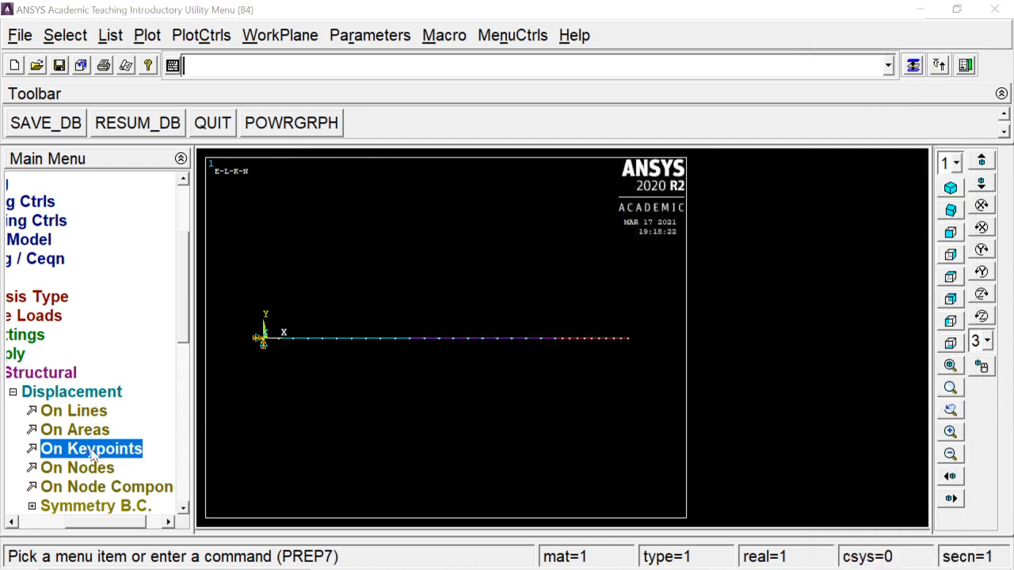
click(635, 343)
click(46, 542)
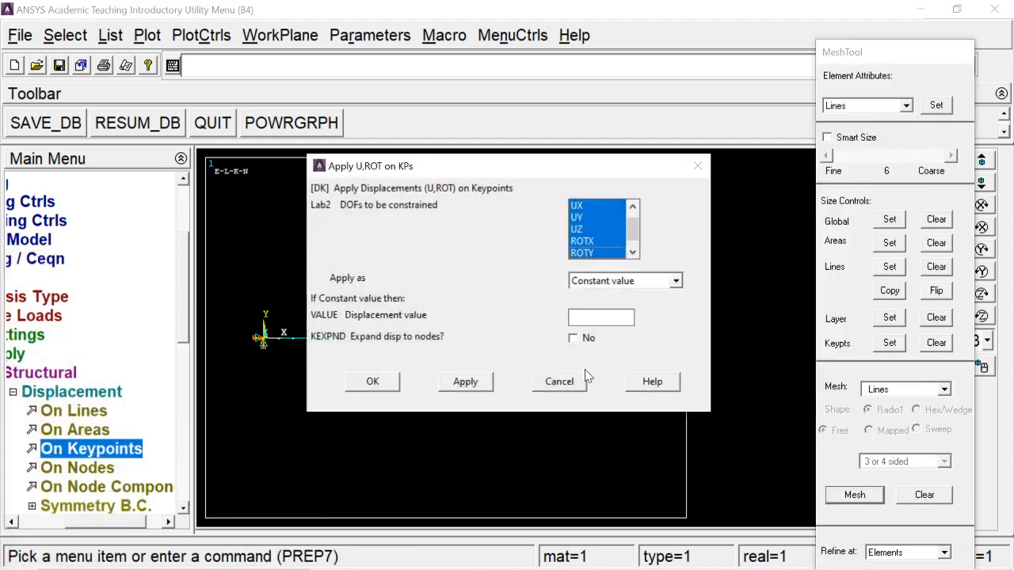
click(604, 217)
click(598, 252)
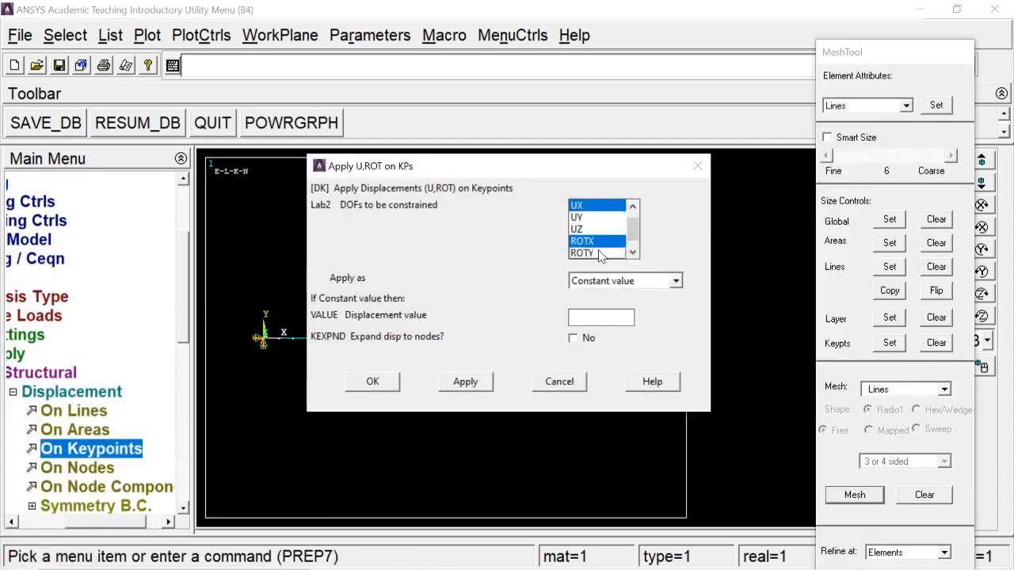
click(599, 241)
click(610, 208)
click(632, 206)
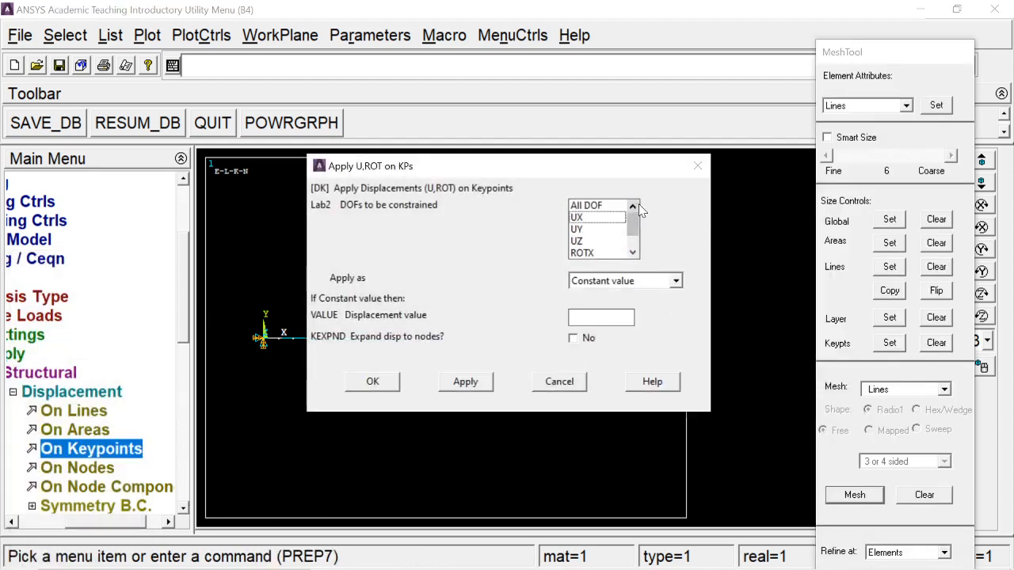
click(600, 229)
click(378, 383)
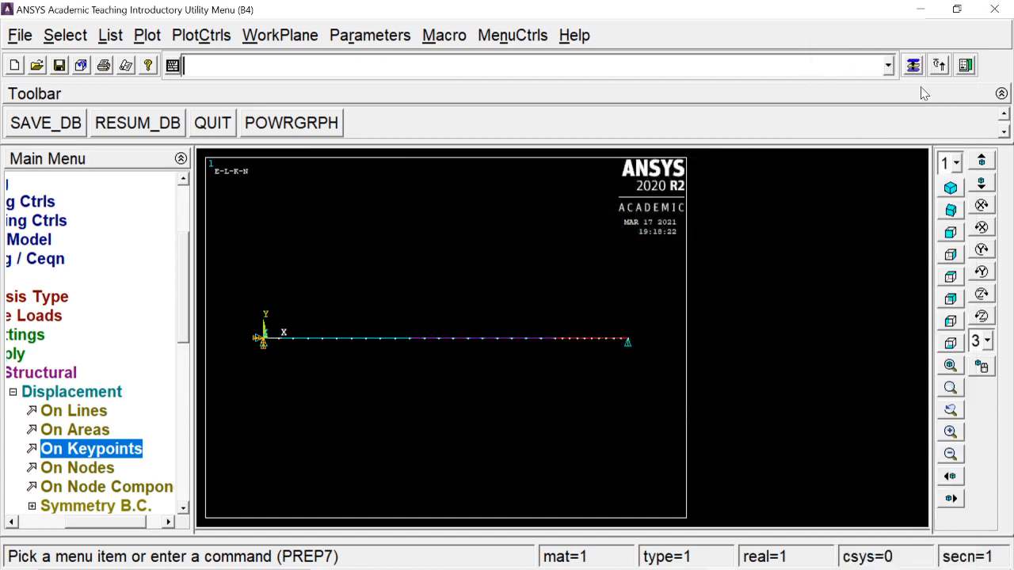
Step: Bring the hidden MeshTool to the front and close it
click(914, 65)
drag(901, 63, 896, 20)
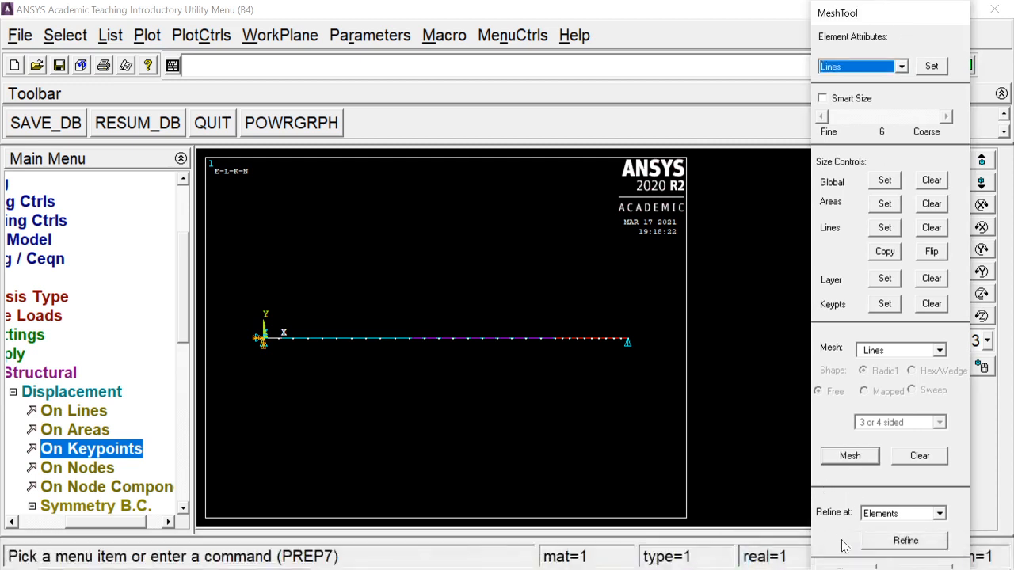
click(853, 568)
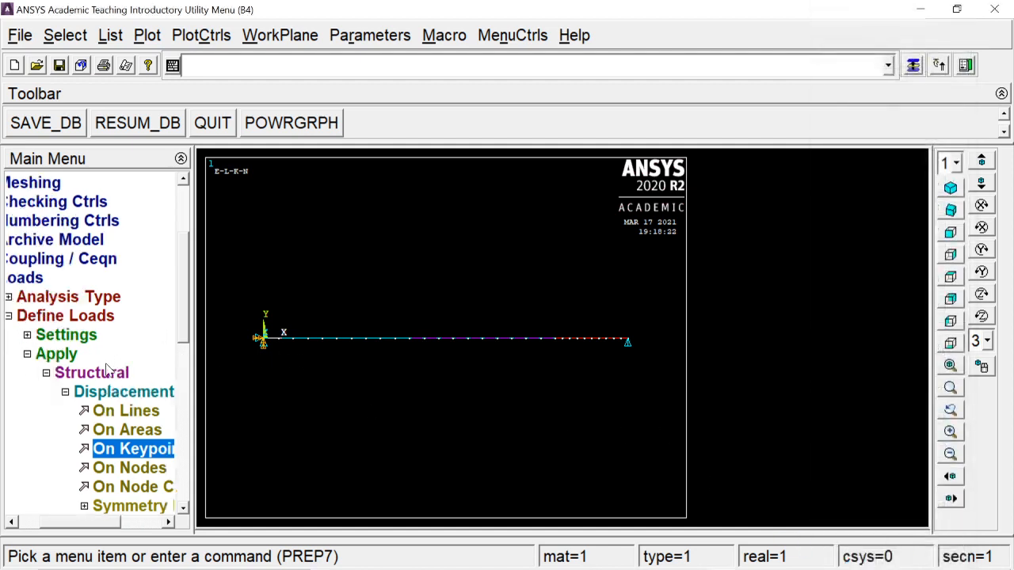
Step: Check the loads on the problem slide and apply its 10 kN point load as a downward constant FY force on keypoint 3
key(alt+Tab)
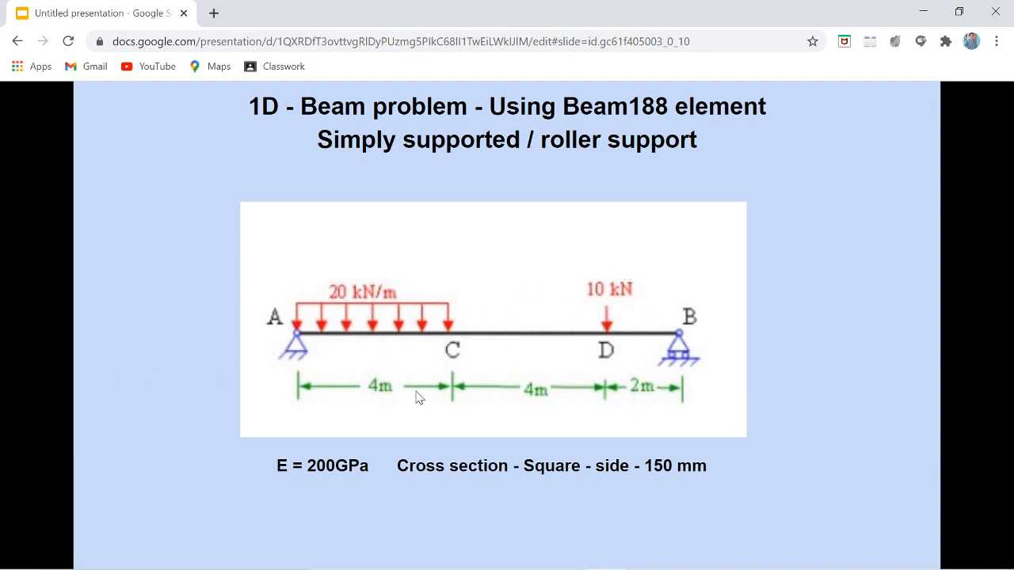
key(alt+Tab)
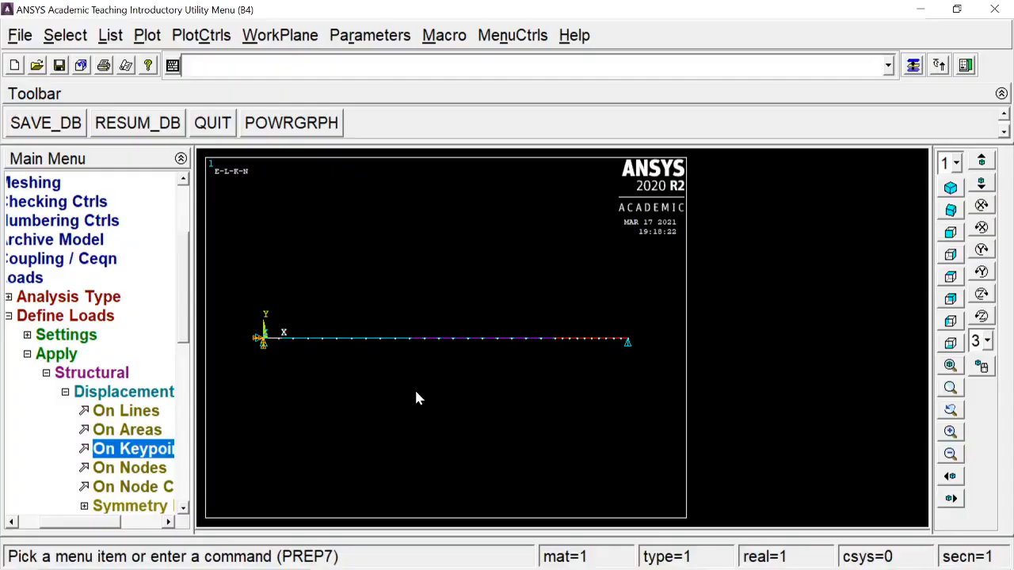
click(113, 396)
click(112, 411)
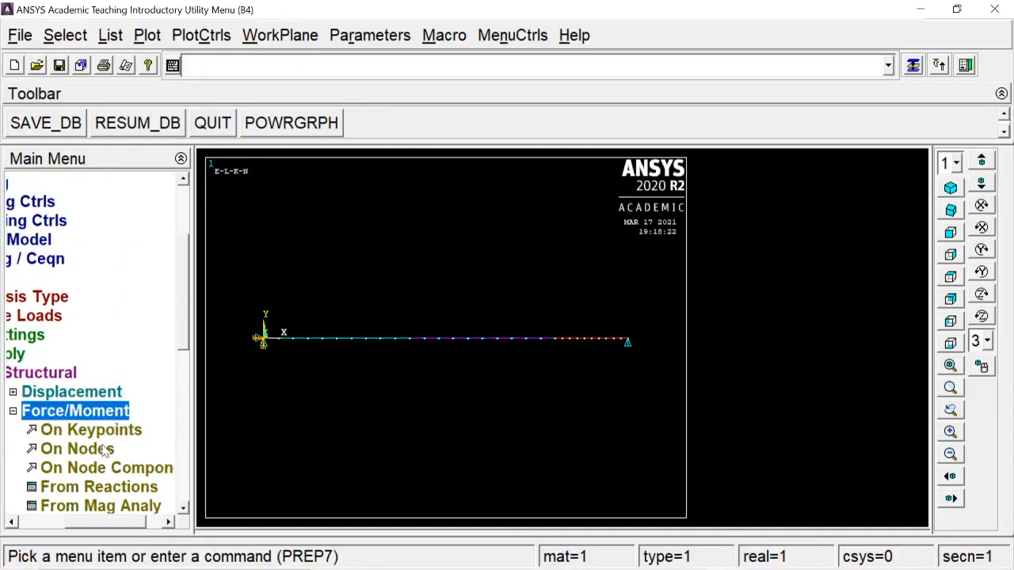
click(92, 430)
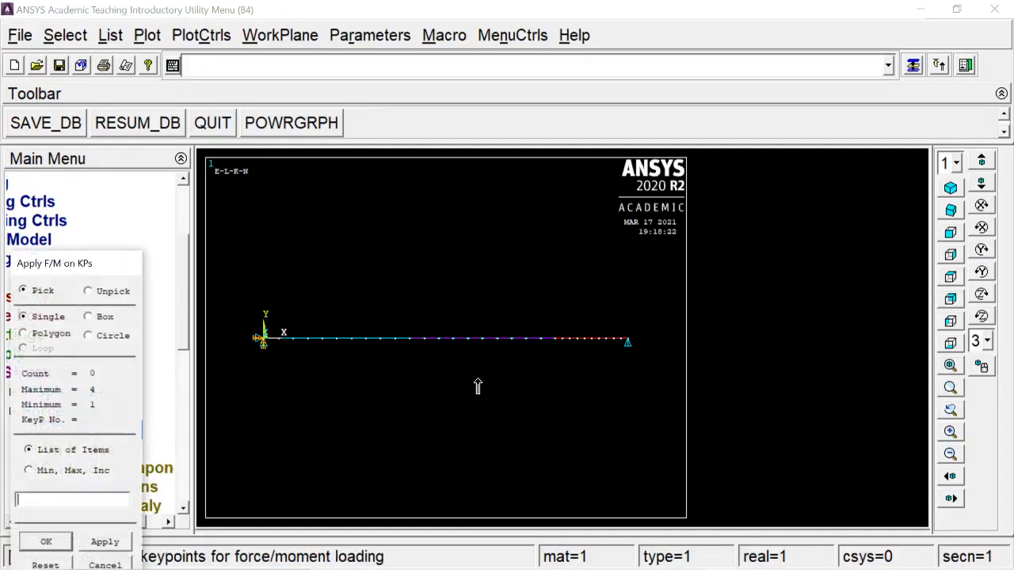
click(554, 340)
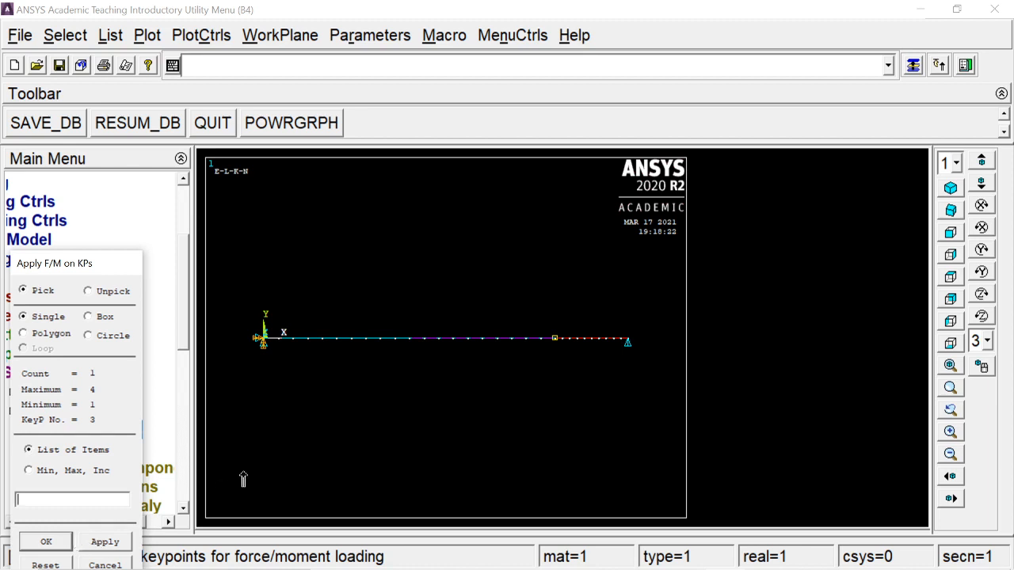
click(57, 543)
click(603, 247)
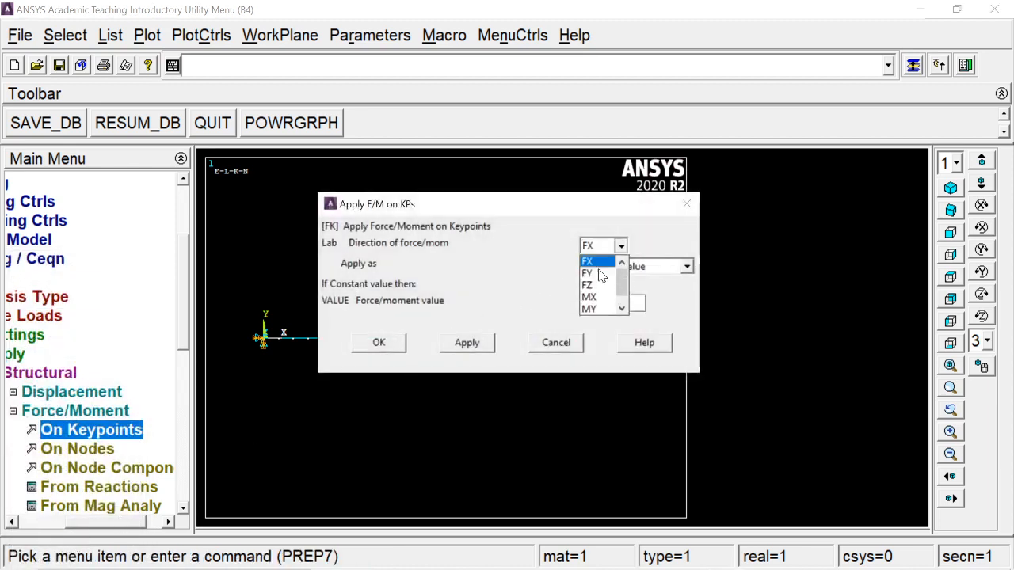
click(596, 270)
click(599, 303)
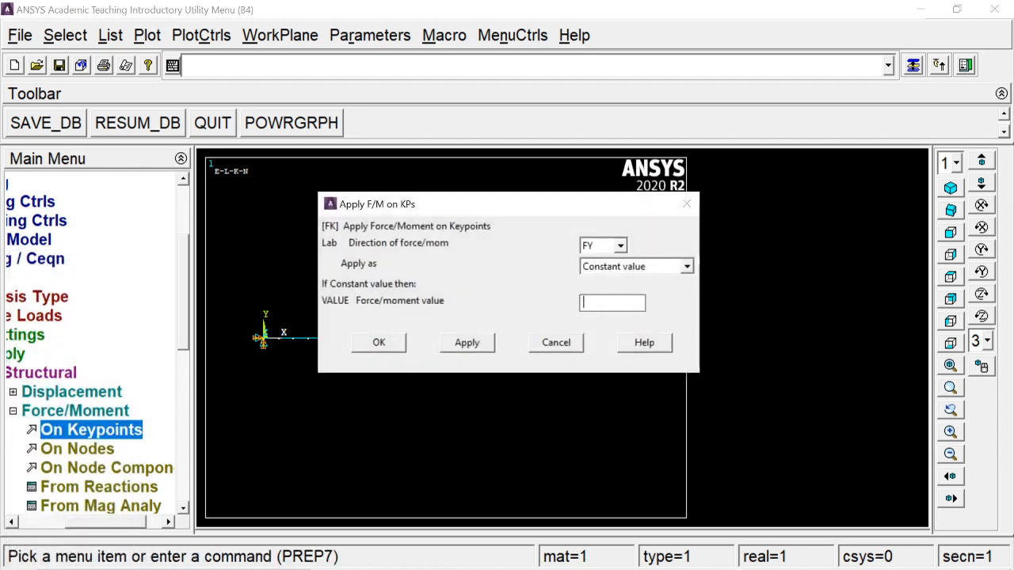
click(382, 344)
Step: Check the distributed load on the problem slide and apply a beam pressure of 20 at nodes I and J, load key 2, on the first 4 m's elements
click(63, 411)
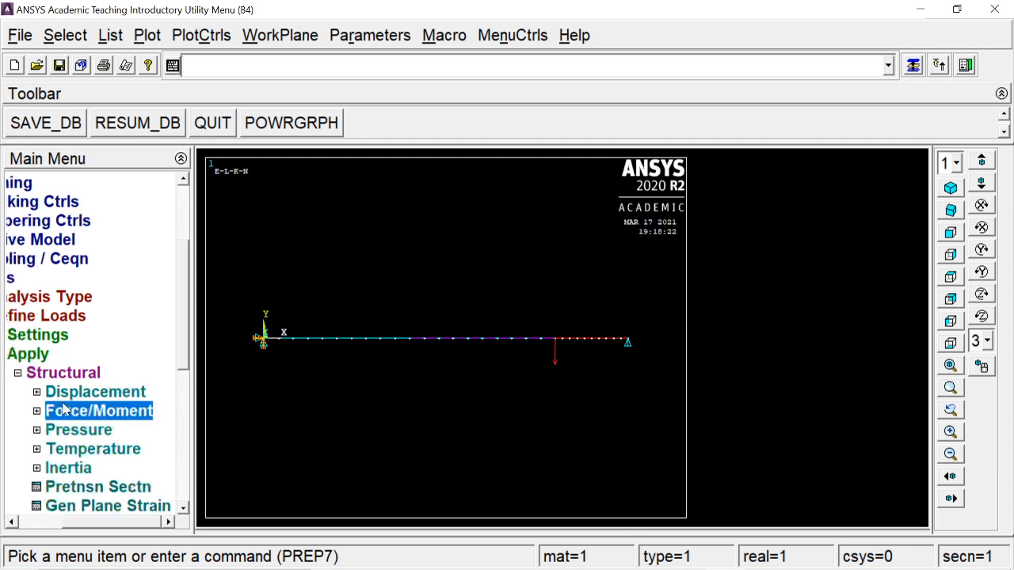
click(64, 430)
scroll(76, 455, down, 2)
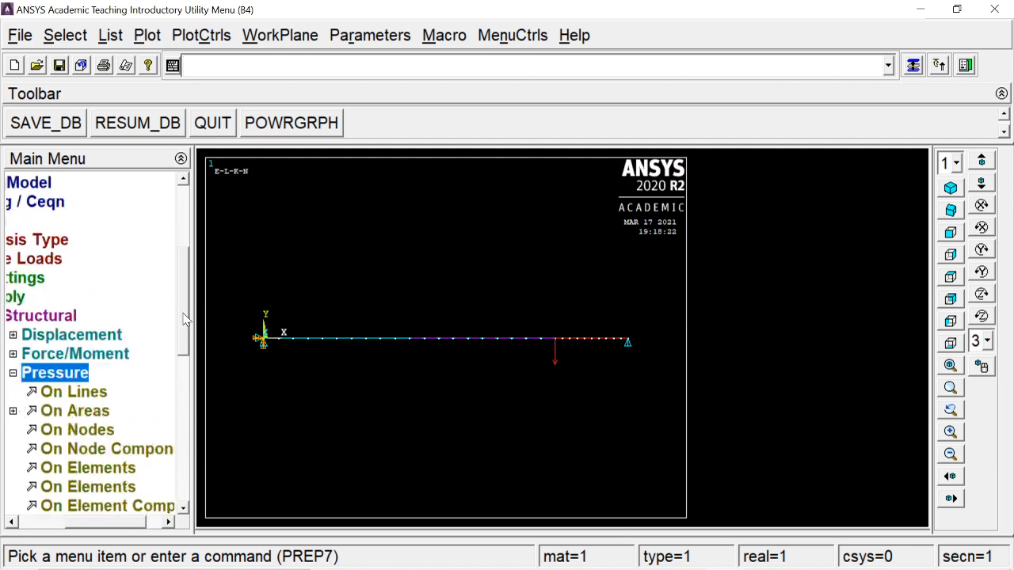
click(75, 468)
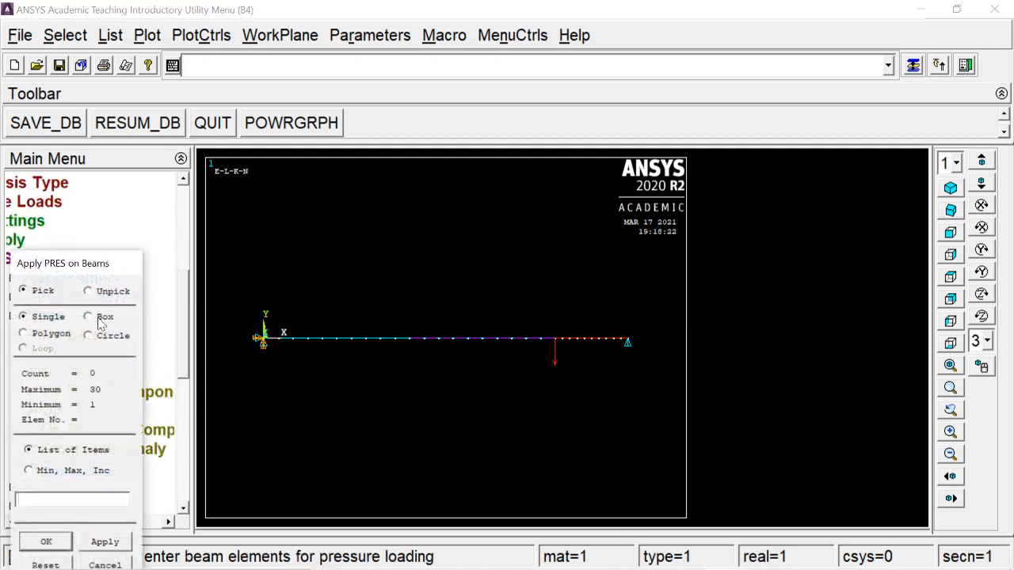
drag(260, 326, 412, 362)
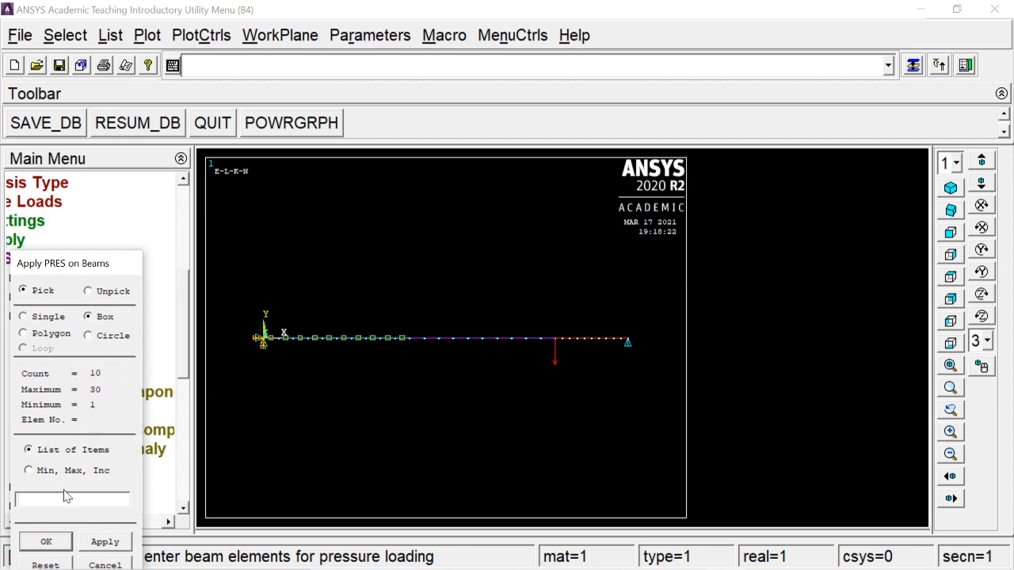
click(46, 542)
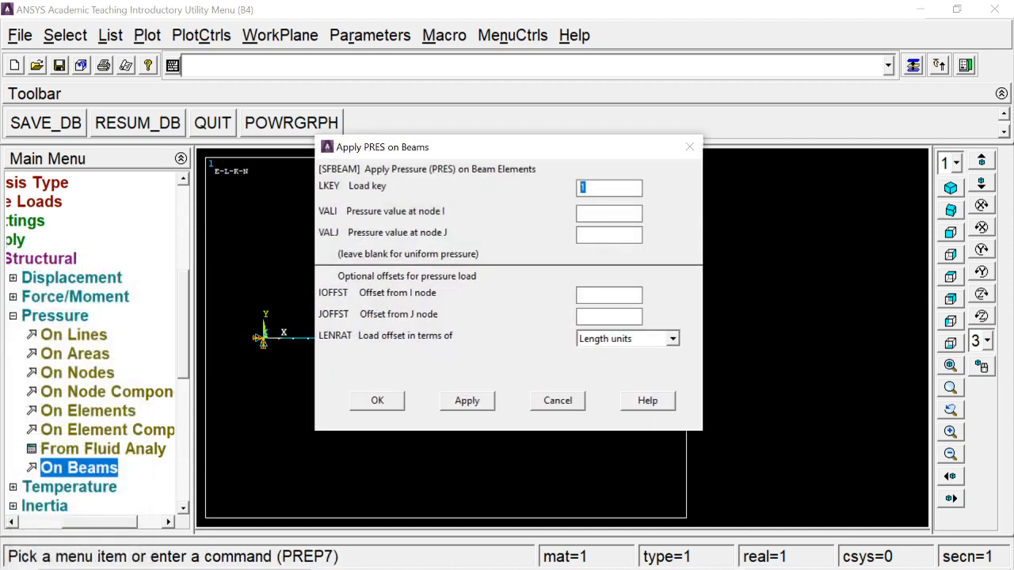
text(2)
key(alt+Tab)
key(alt+Tab)
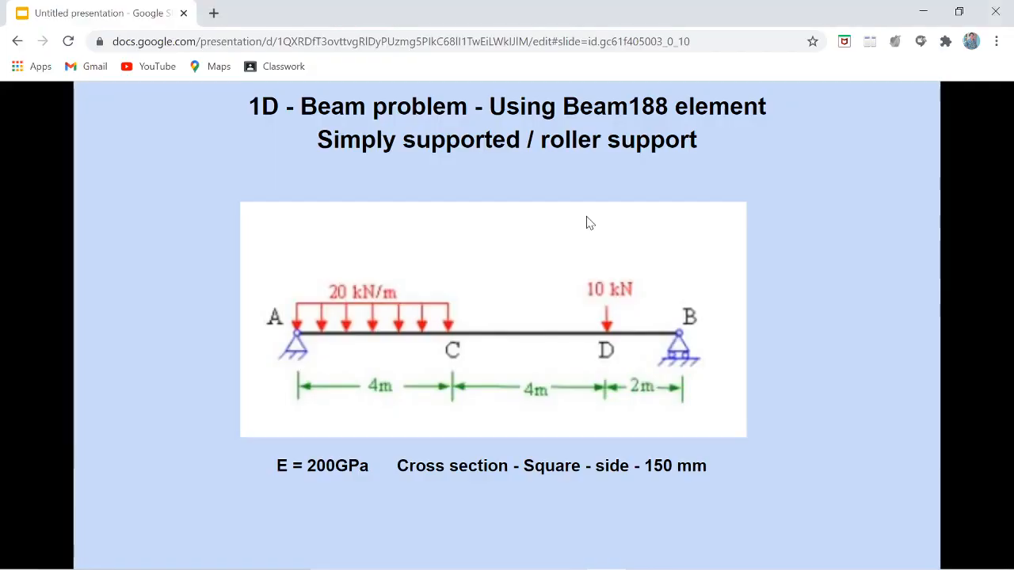
key(alt+Tab)
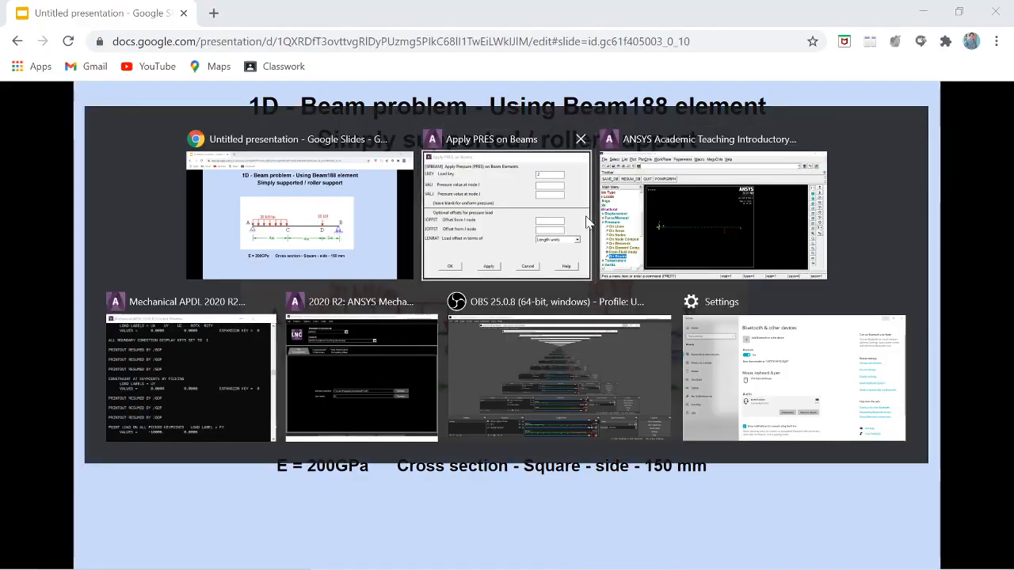
click(587, 222)
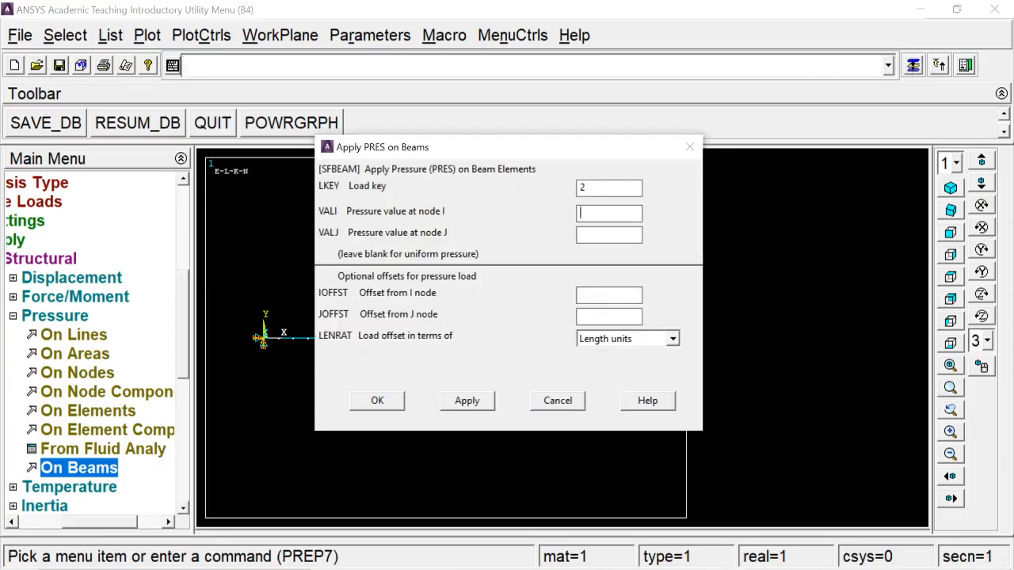
text(20)
click(382, 400)
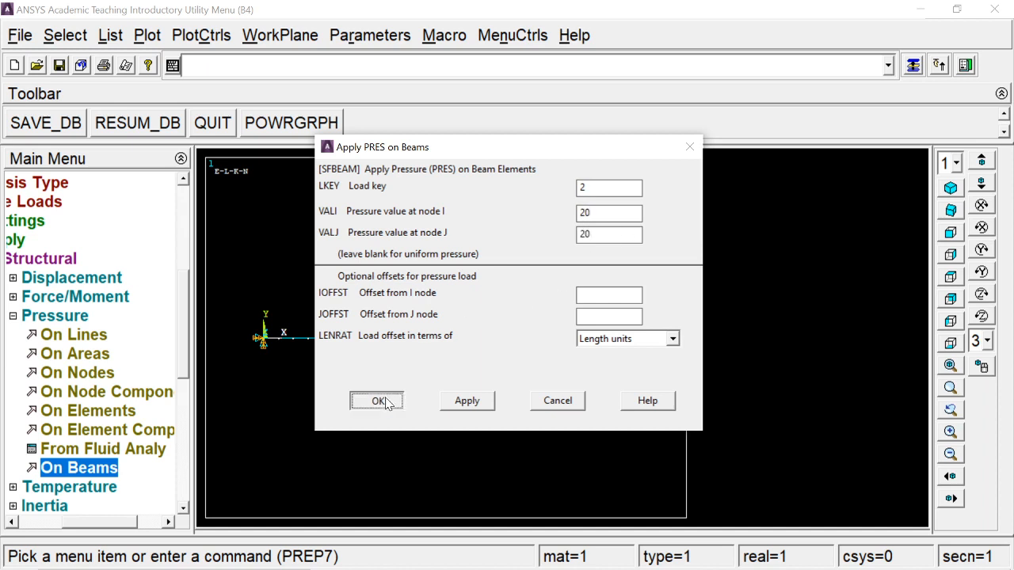
Step: Solve the current load step for the loaded beam and dismiss the solution note and status windows
click(63, 315)
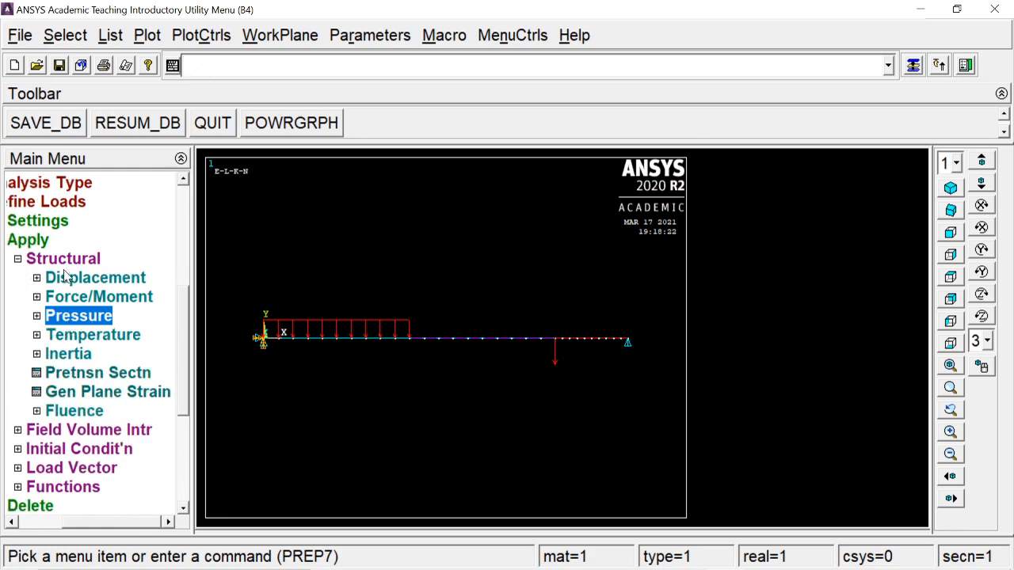
click(39, 239)
click(63, 391)
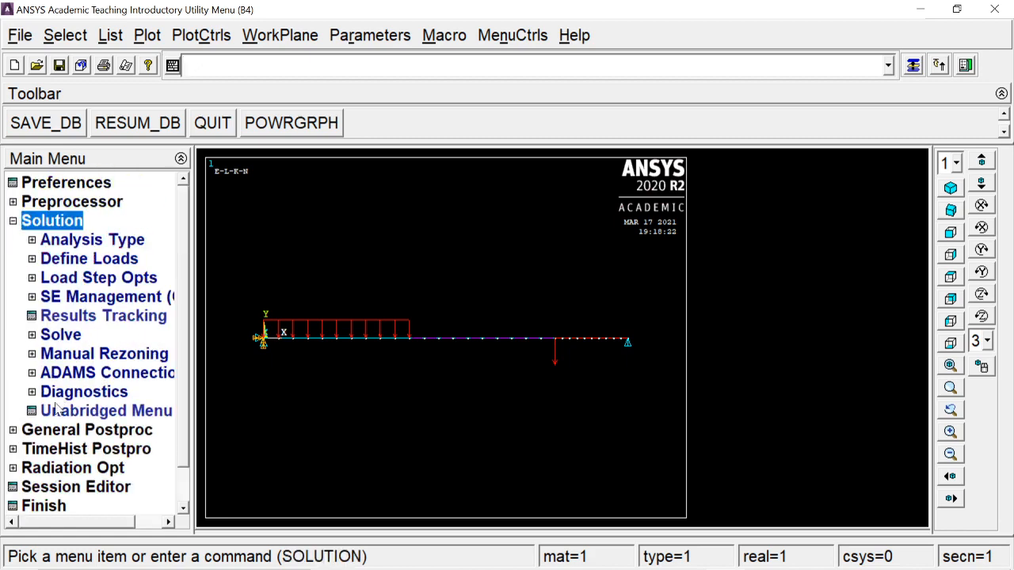
click(60, 335)
click(80, 353)
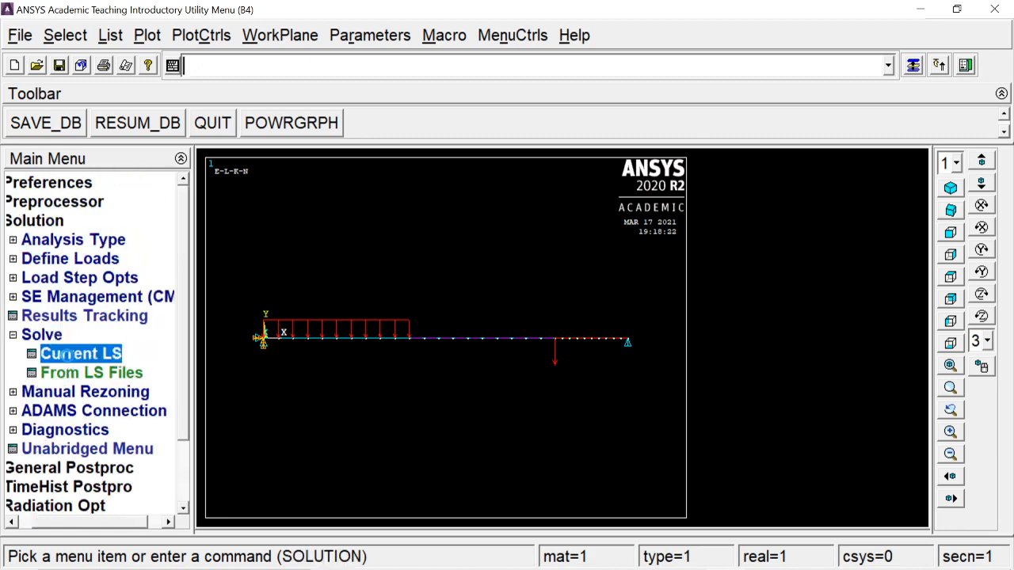
click(500, 372)
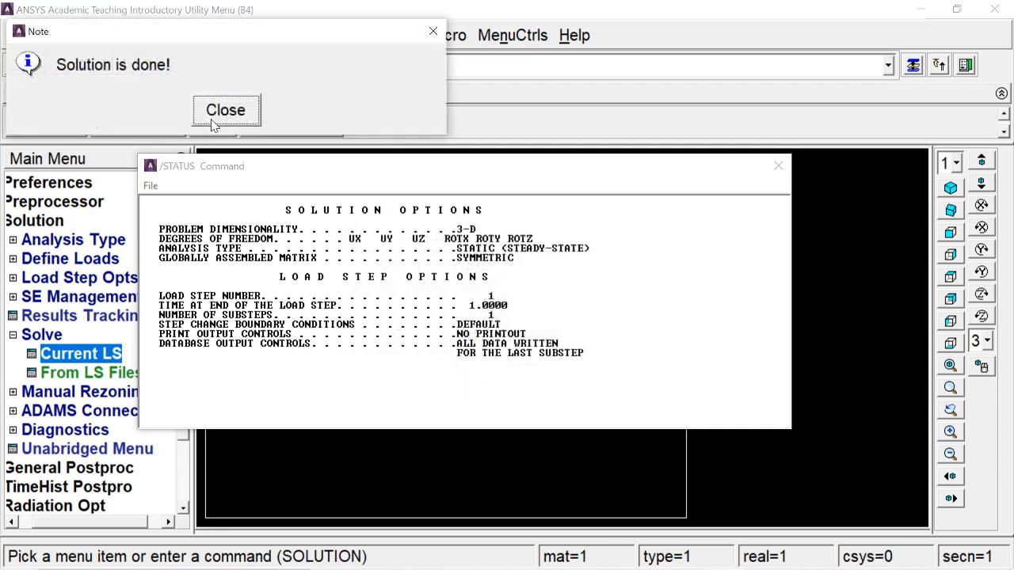
click(215, 118)
click(778, 168)
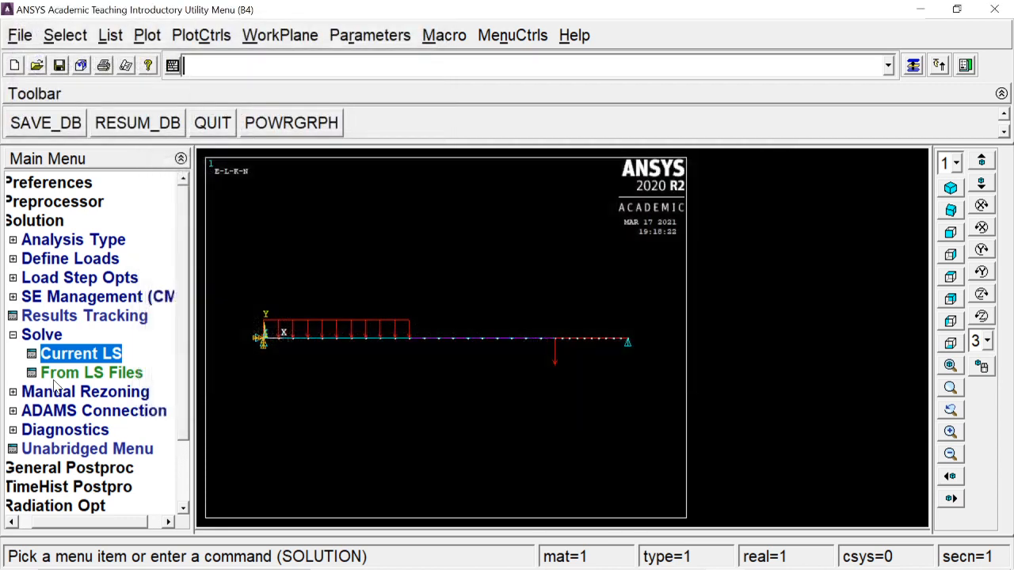
Step: Read the last results set in the general postprocessor
click(39, 336)
click(56, 423)
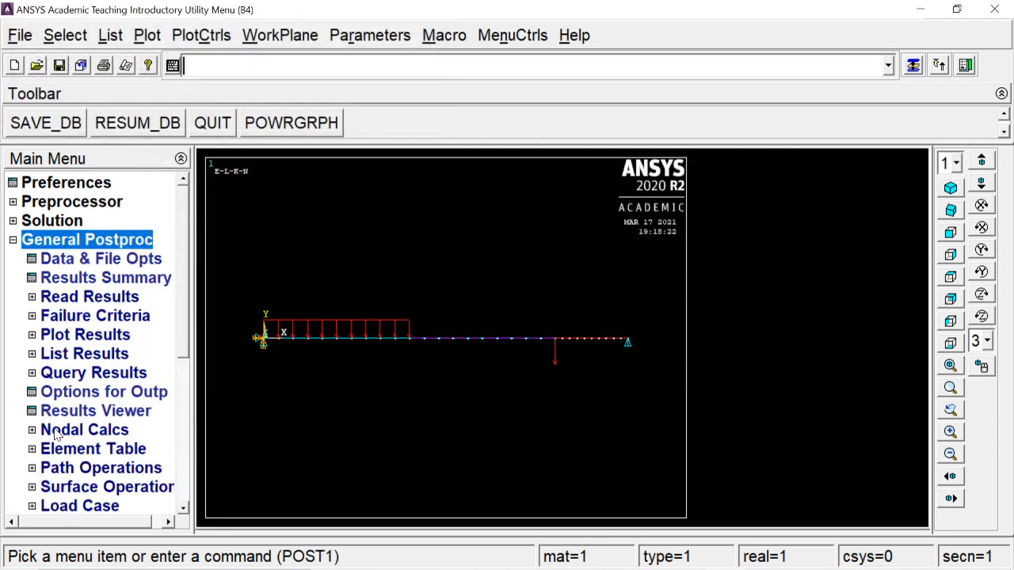
click(77, 298)
click(79, 372)
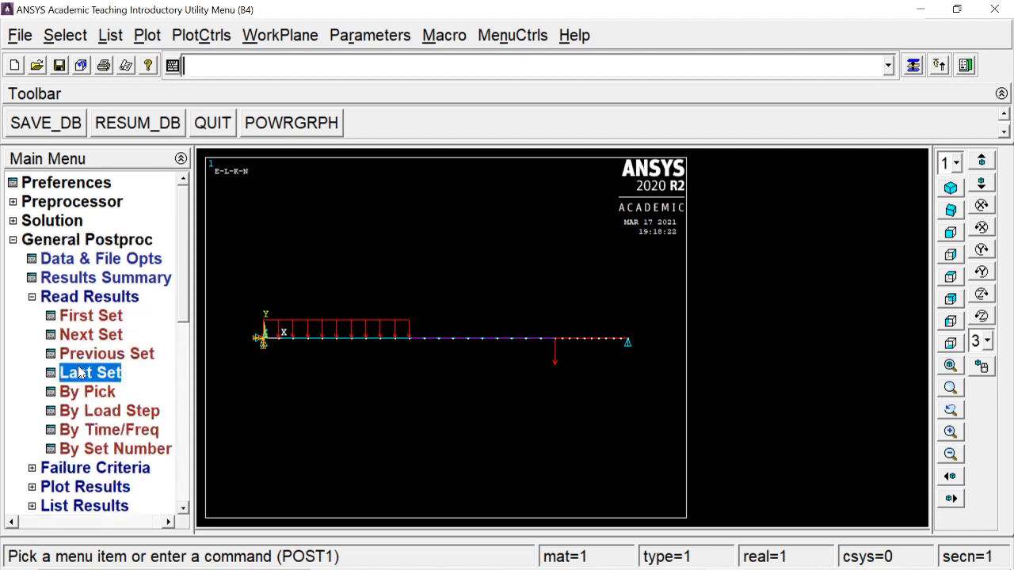
click(77, 296)
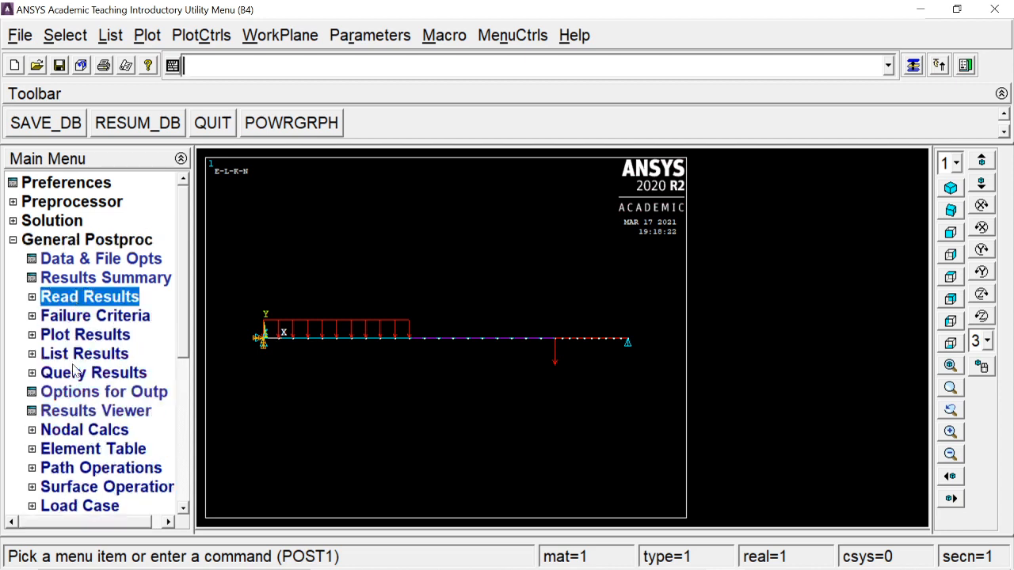
Step: Plot the nodal solution contour of the displacement vector sum, with deformed shape only
click(81, 336)
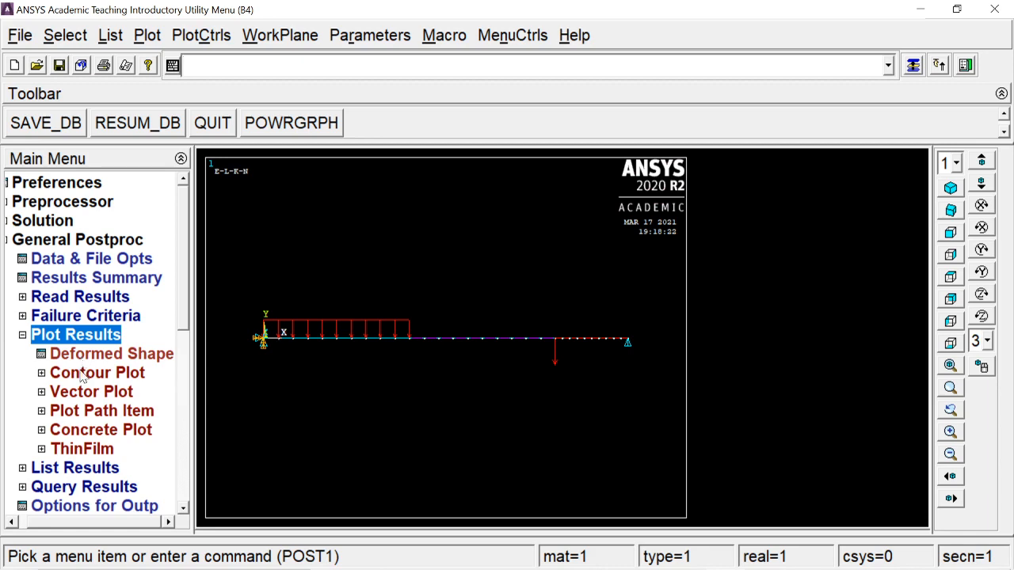
click(91, 373)
click(87, 391)
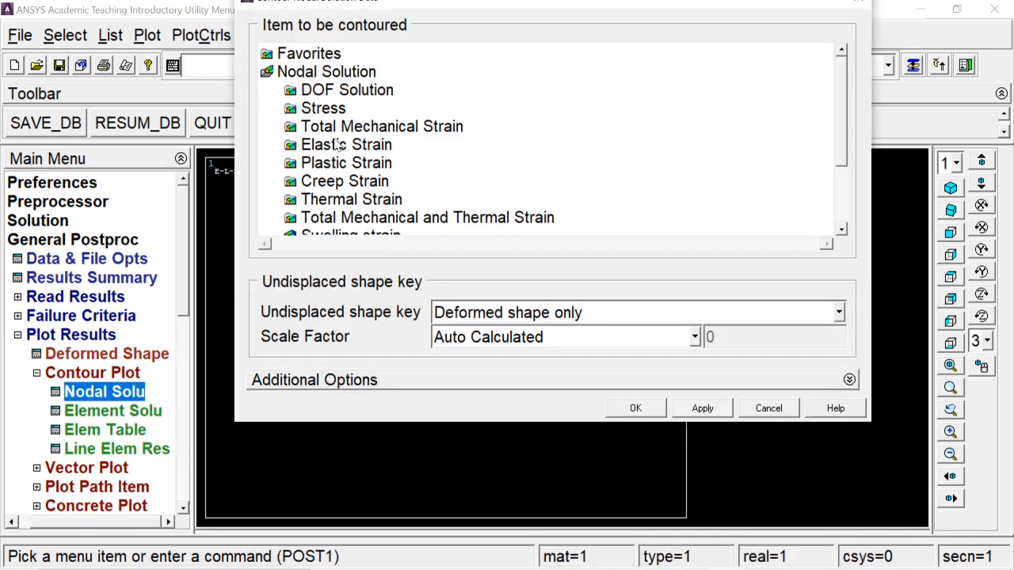
click(324, 92)
click(354, 165)
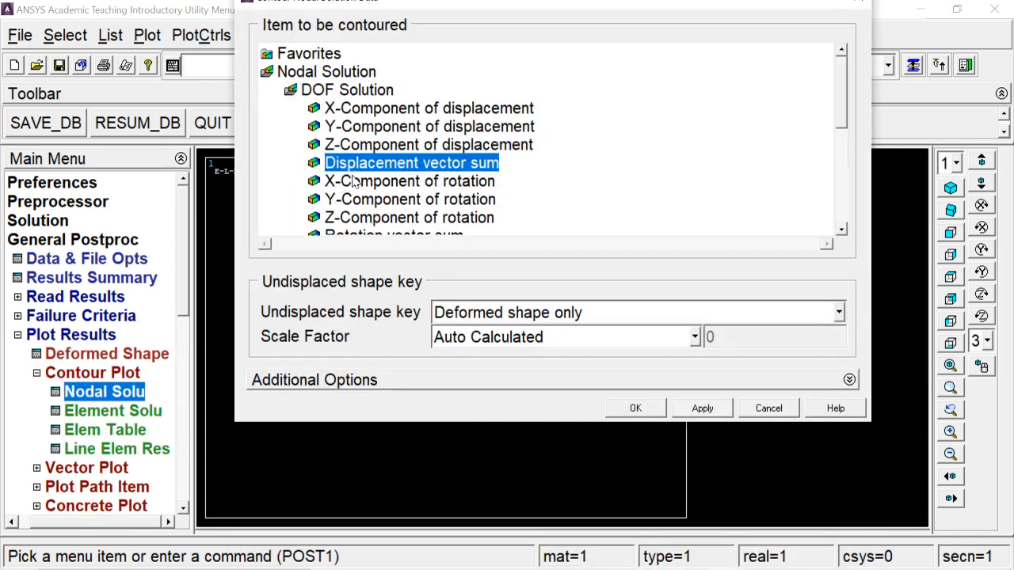
click(615, 410)
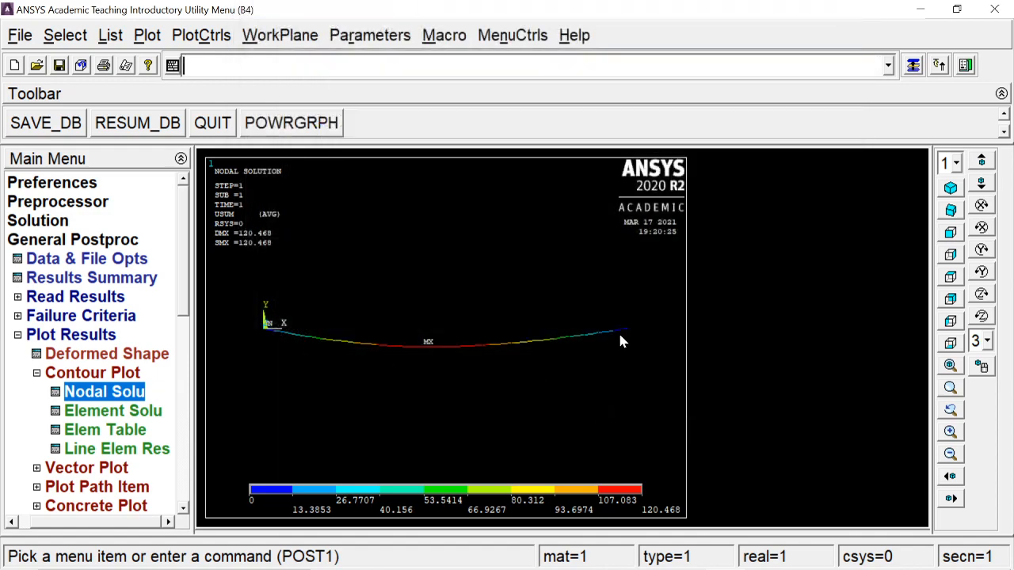
Step: Turn on the display of element shapes based on real constant descriptions and replot the beam
click(205, 36)
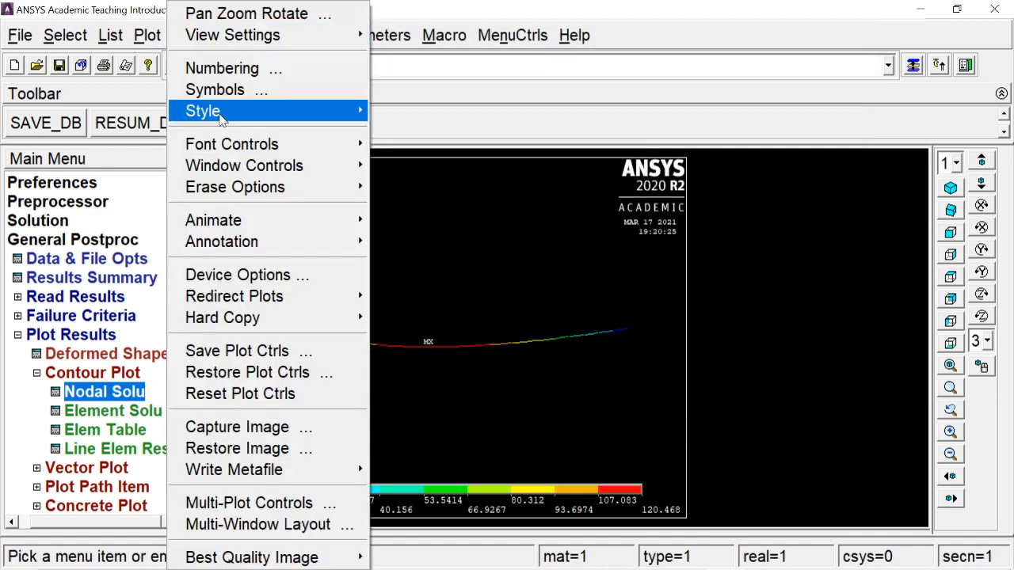
mouse_move(341, 111)
click(388, 130)
click(572, 138)
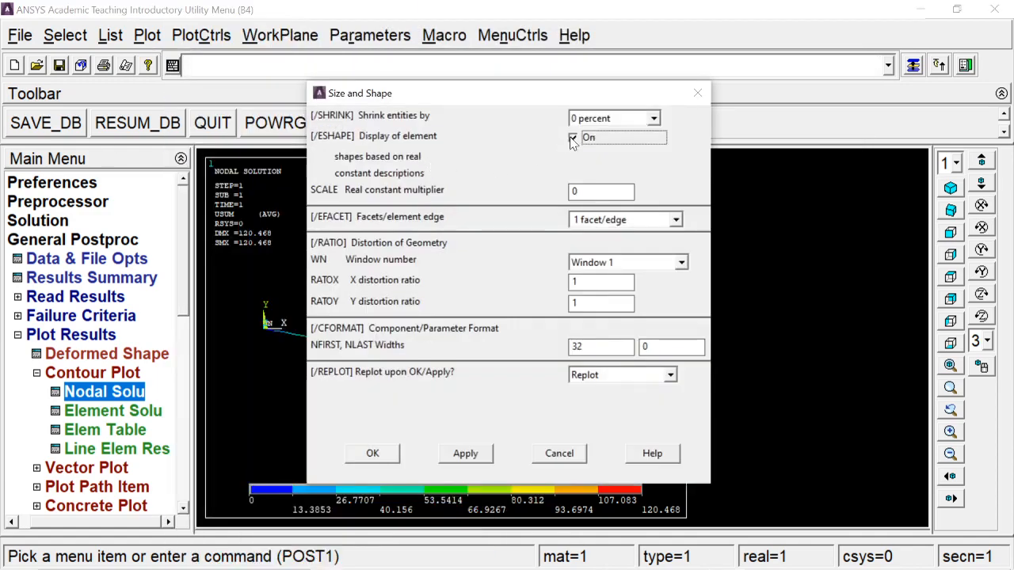
click(376, 453)
Step: Review the plot's size and shape settings for the element shape display and leave them as they are
click(206, 33)
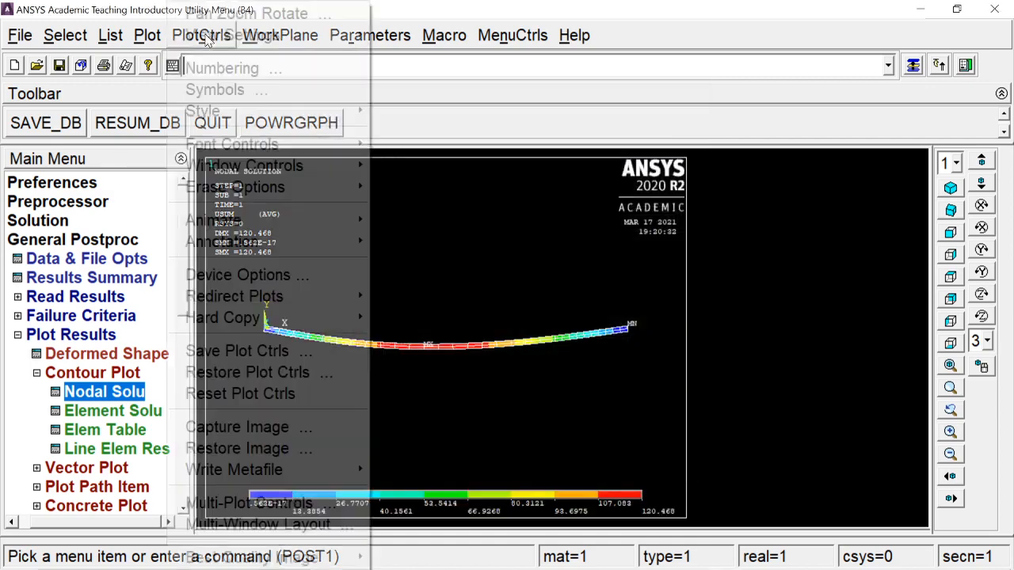
mouse_move(231, 113)
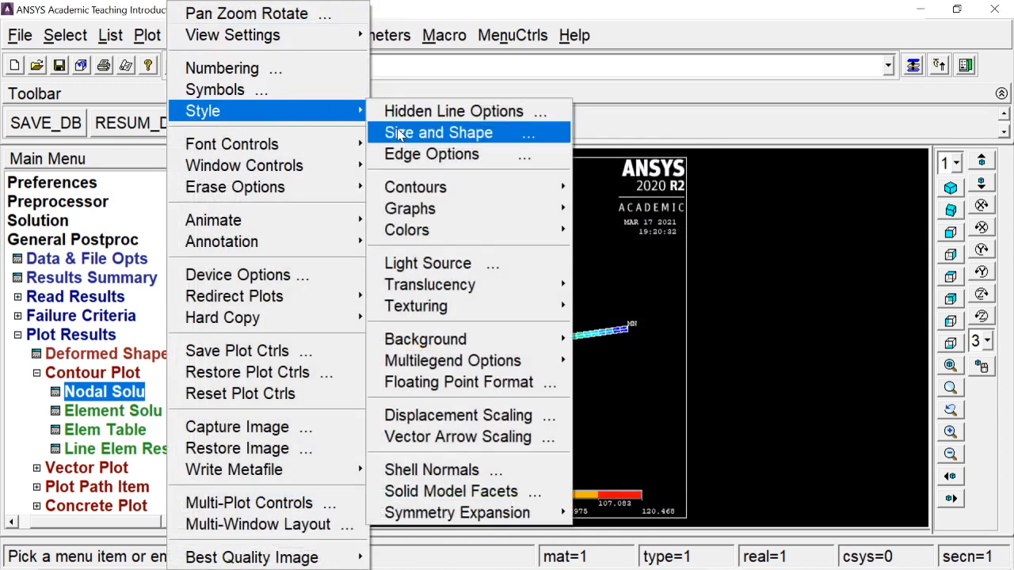
click(416, 131)
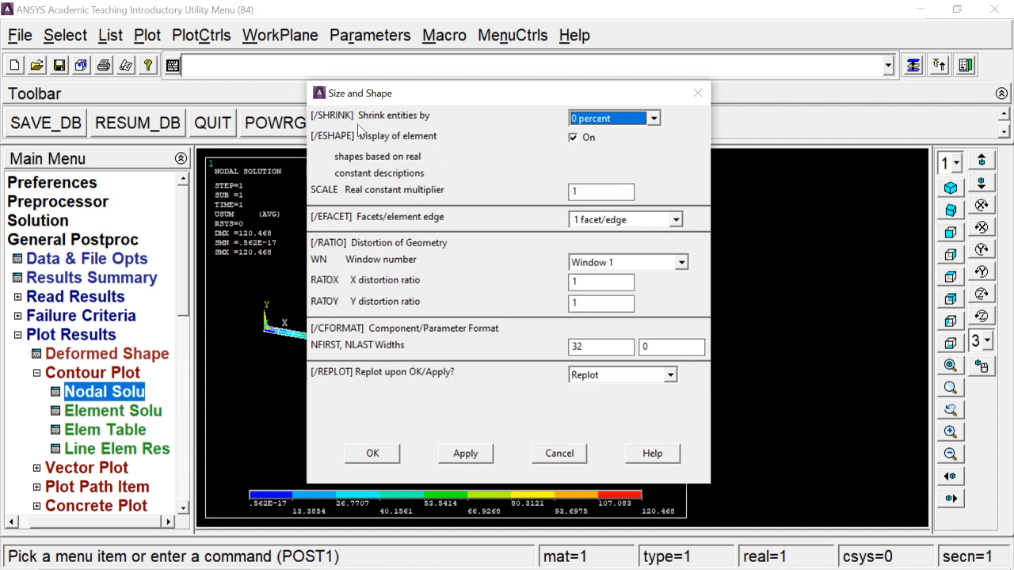
click(559, 457)
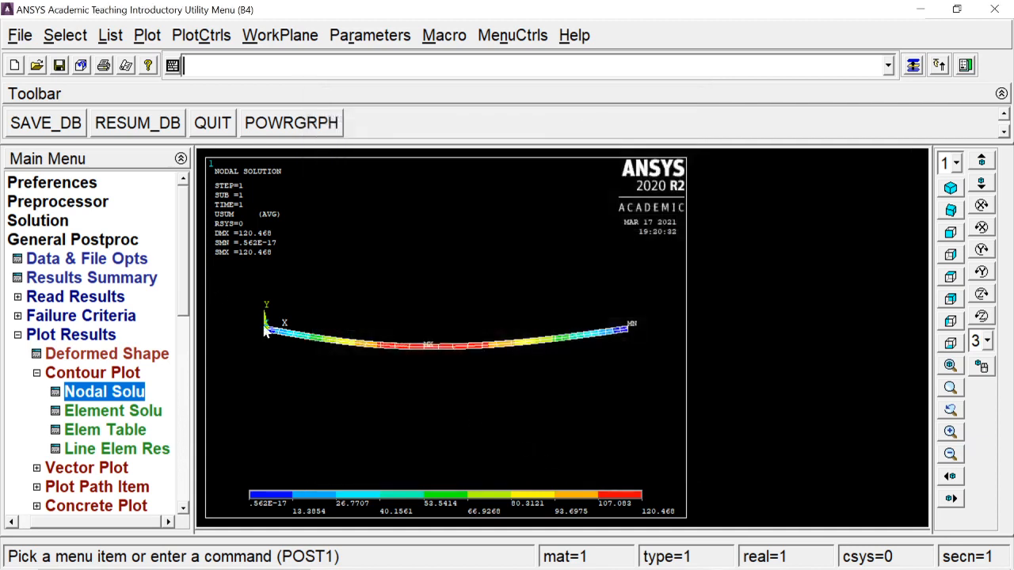
Step: Plot the beam's deformed shape together with its undeformed shape
click(101, 355)
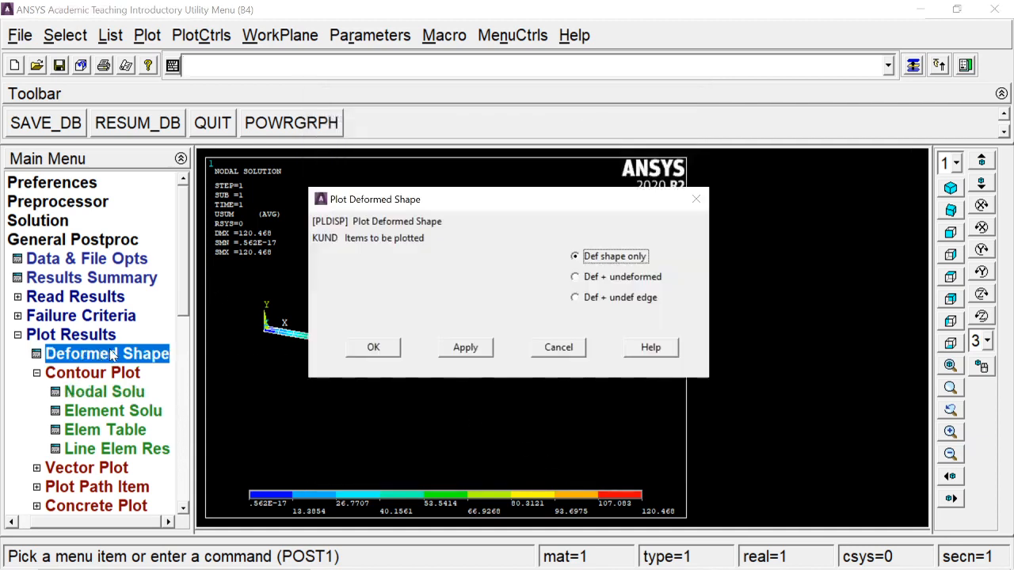
click(602, 279)
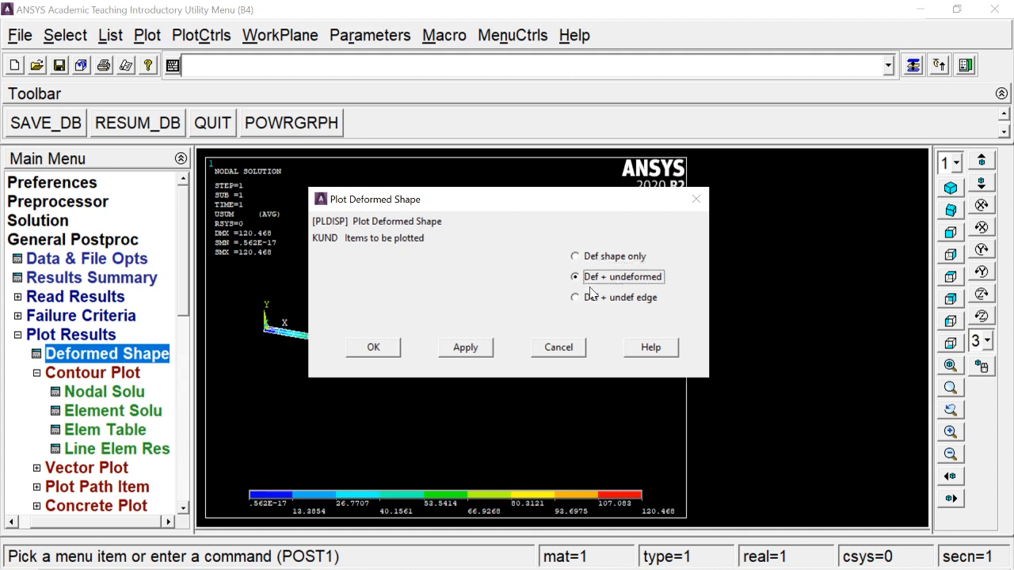
click(393, 349)
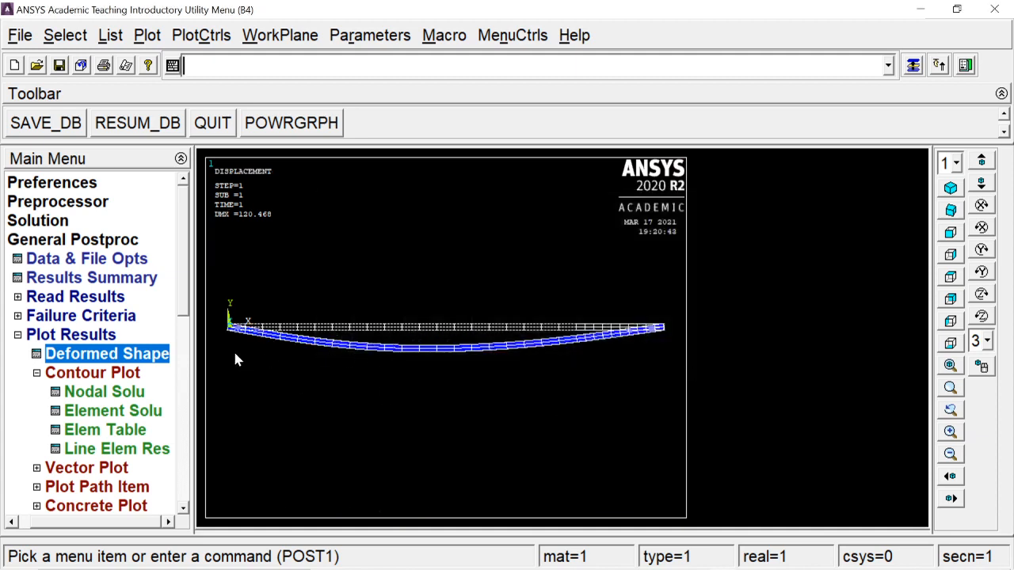
Step: Capture an image of the deformed shape plot and save it as a bitmap named DOF in the beams folder
click(199, 38)
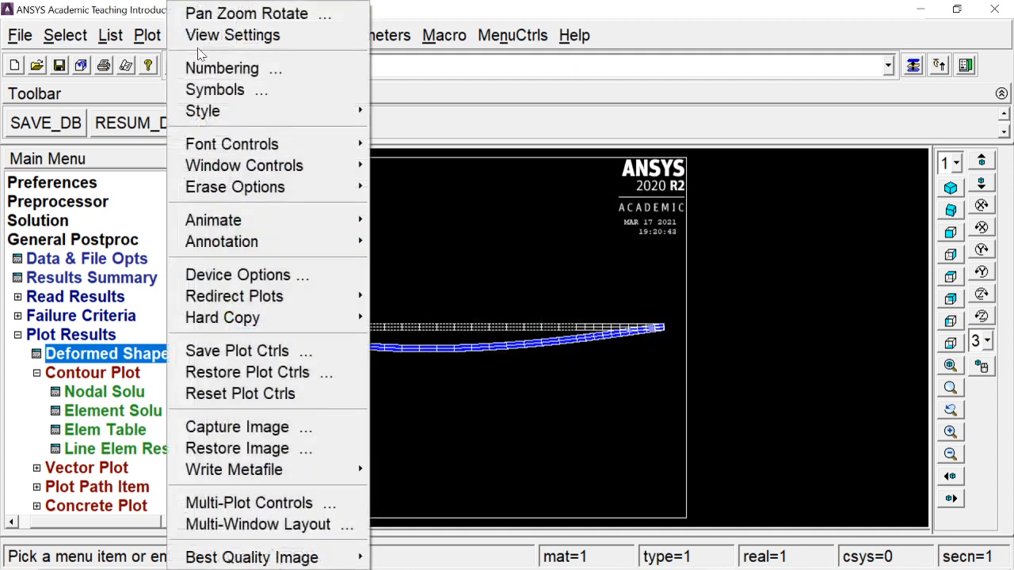
click(248, 429)
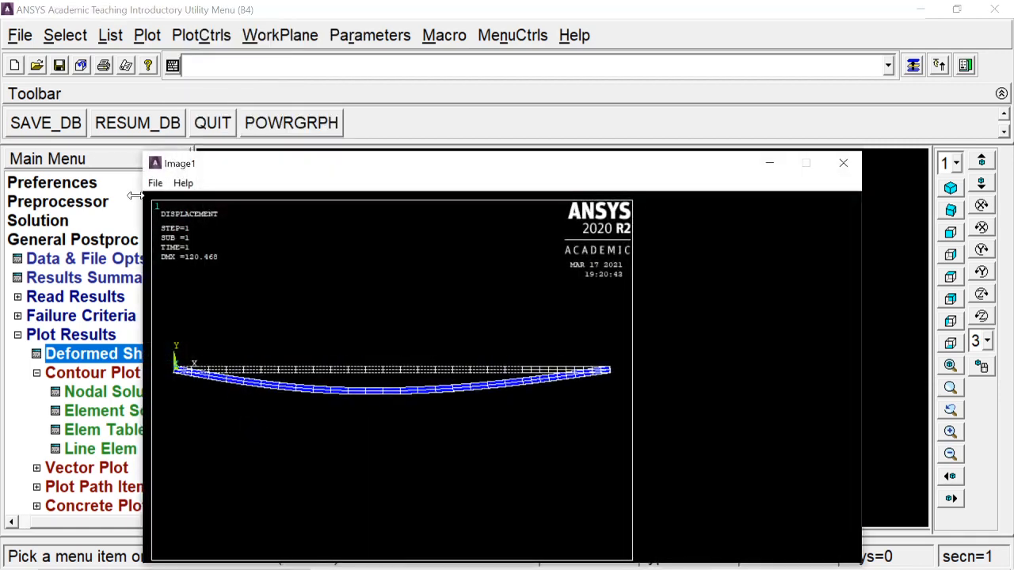
click(156, 183)
click(164, 202)
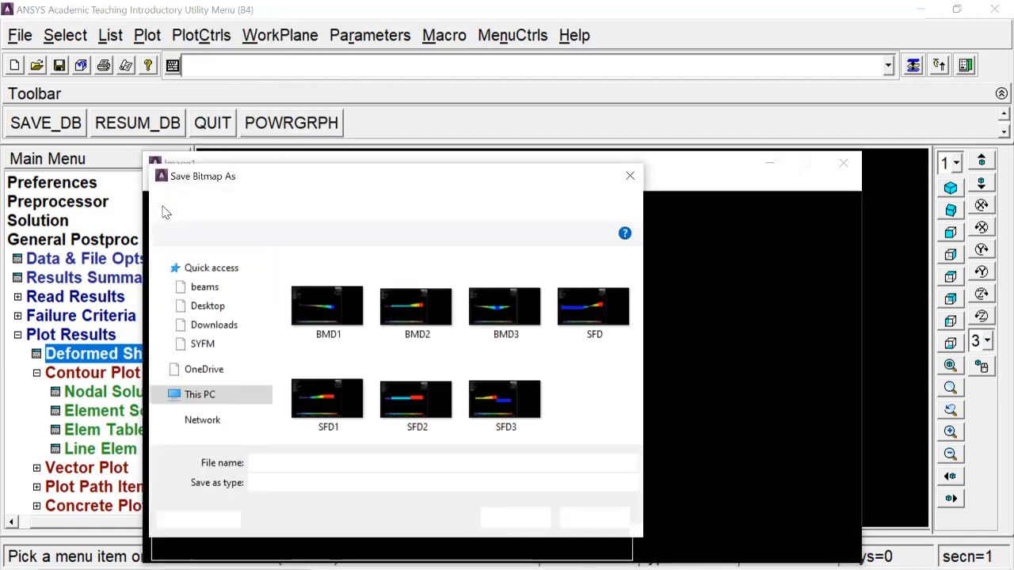
text(DOF)
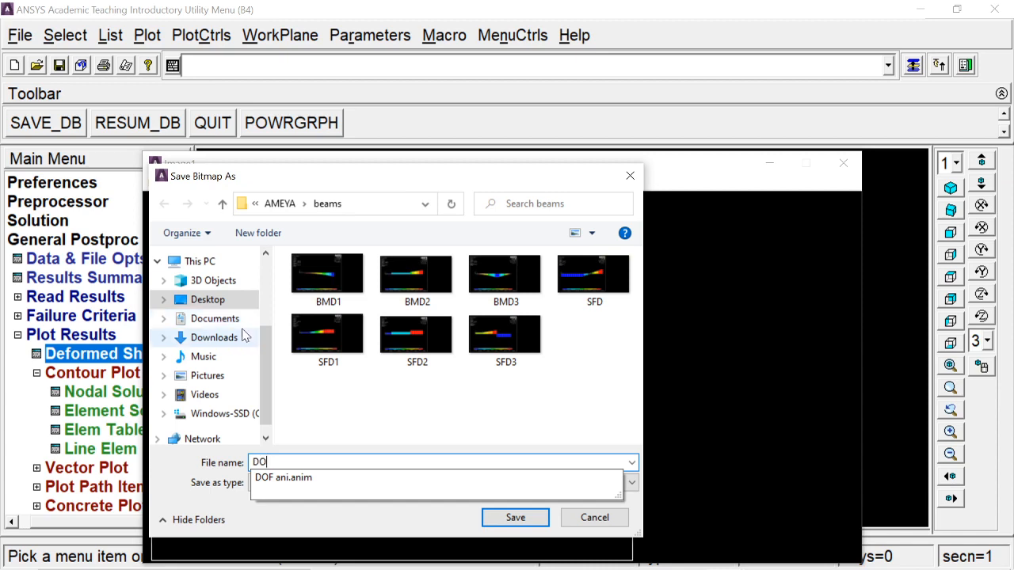
click(505, 527)
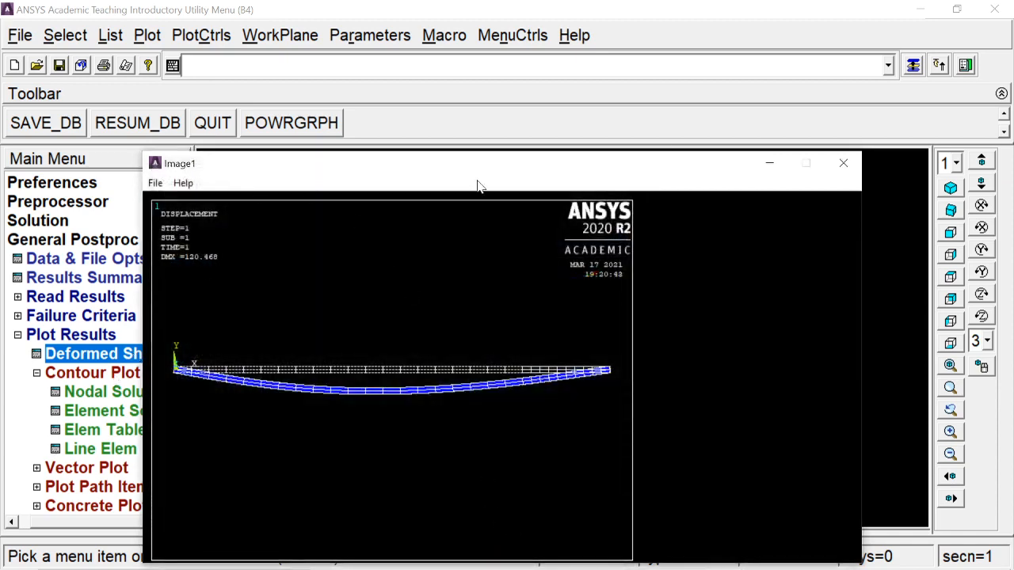
Step: Close the captured image and contour plot the nodal displacement vector sum on the deformed shape only
click(842, 164)
click(99, 392)
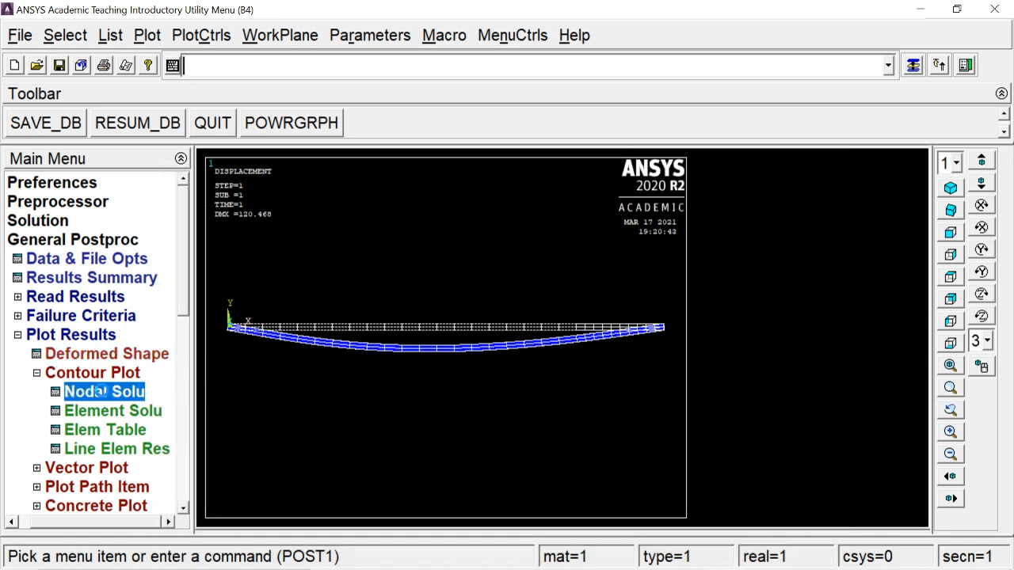
click(637, 409)
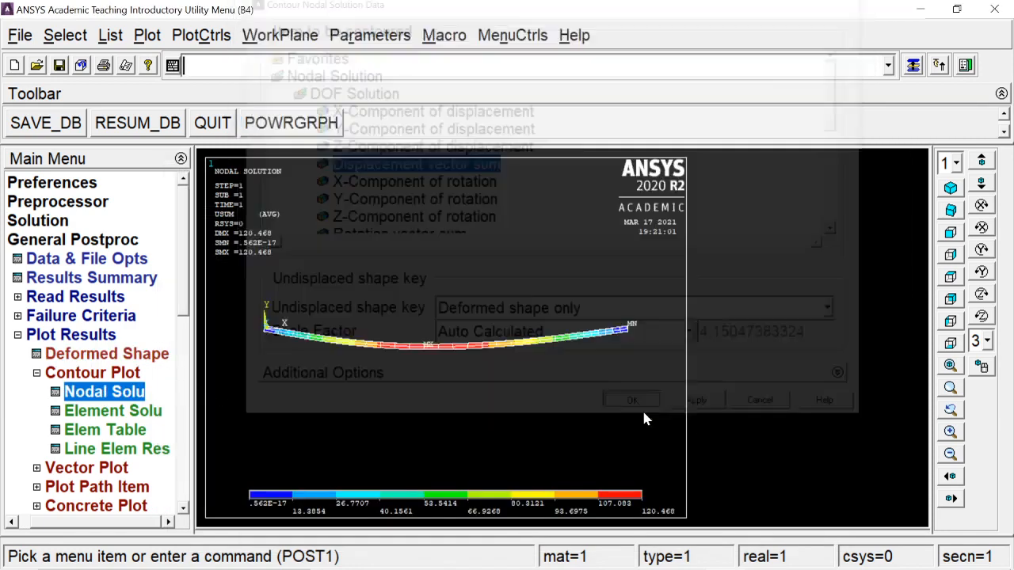
Step: Capture an image of the nodal displacement contour plot and save it as a bitmap named NOD in the beams folder
click(148, 36)
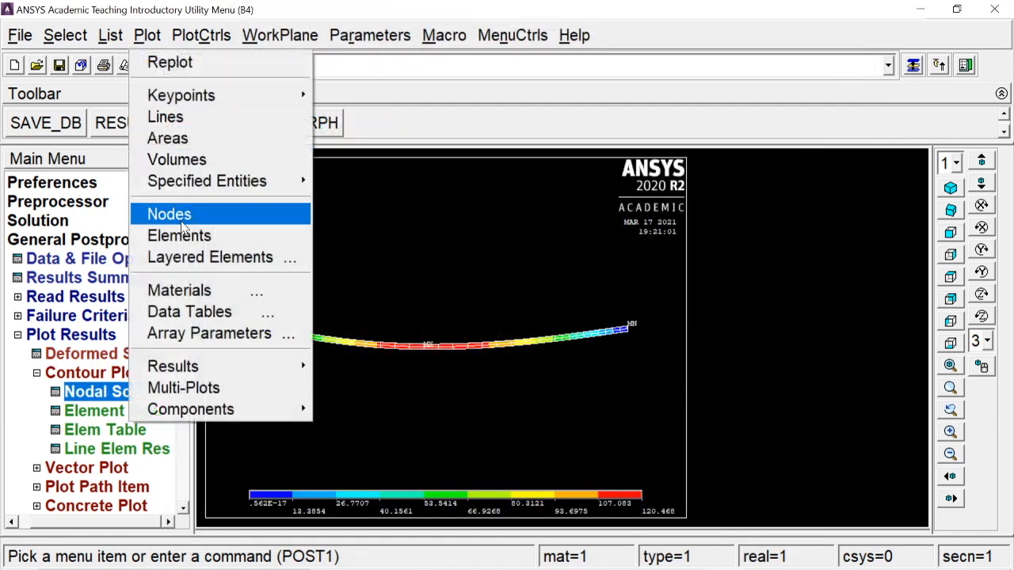
mouse_move(176, 37)
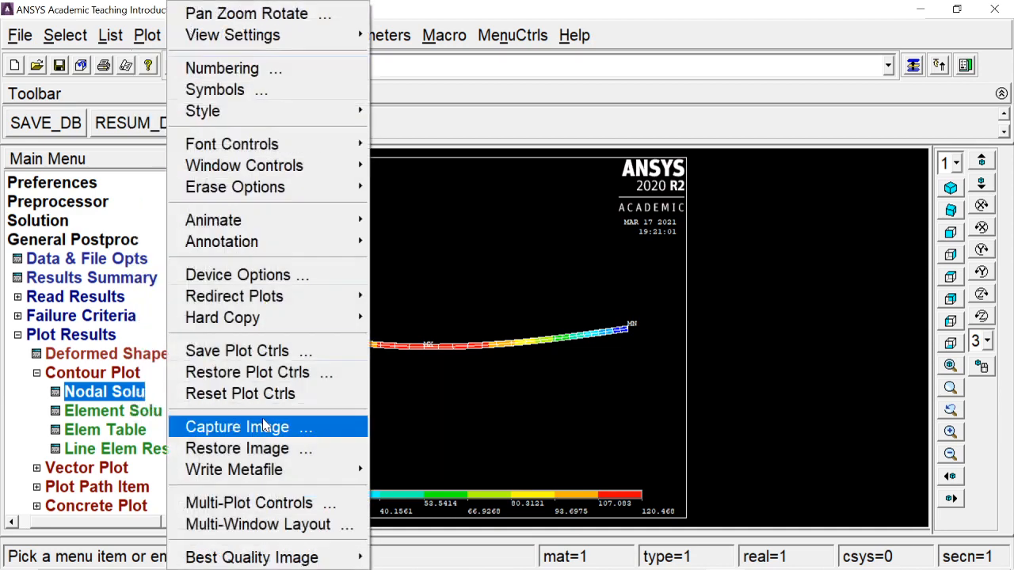
click(264, 426)
click(156, 183)
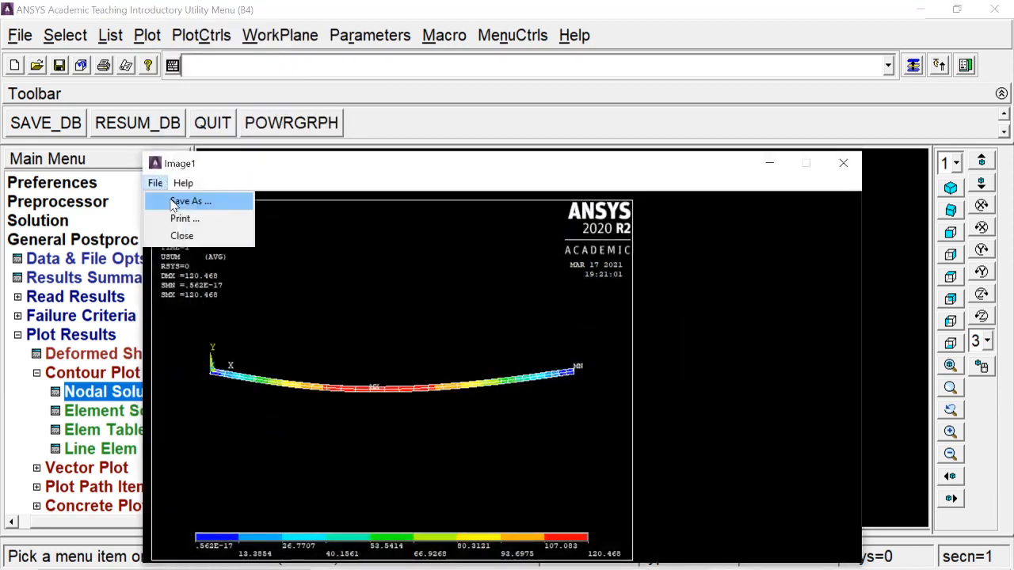
click(173, 200)
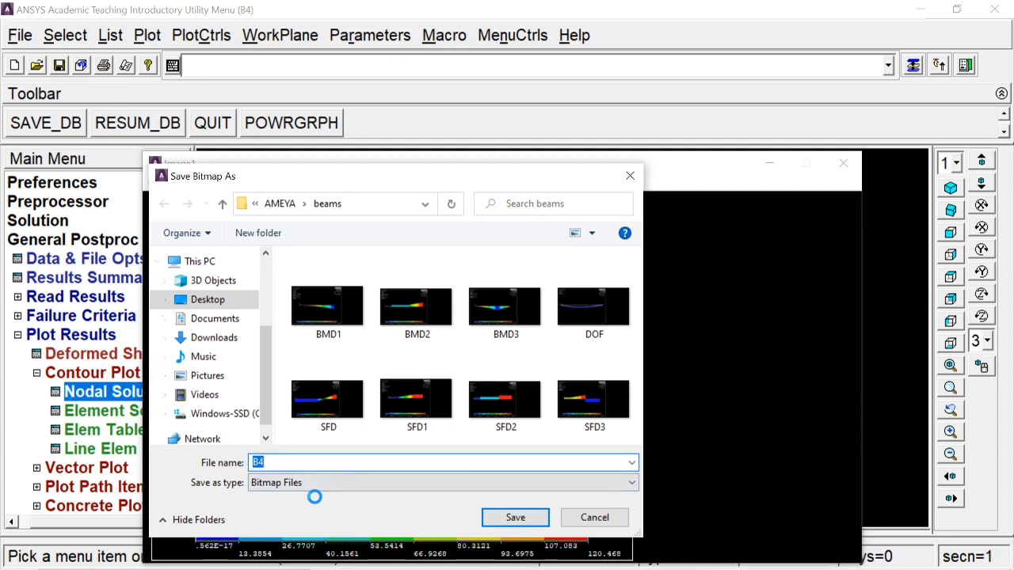
text(NOD)
key(Return)
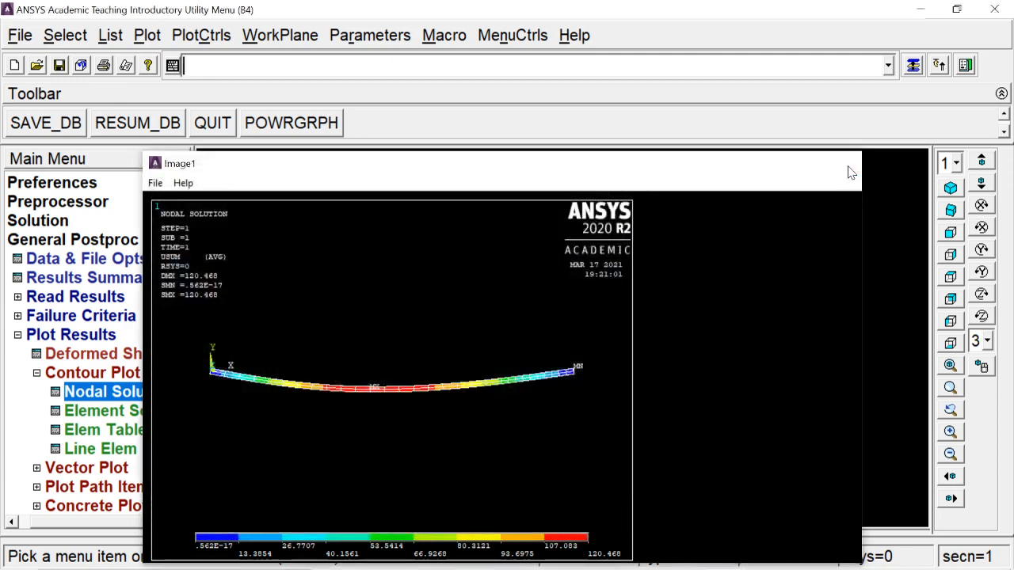
click(843, 163)
click(88, 379)
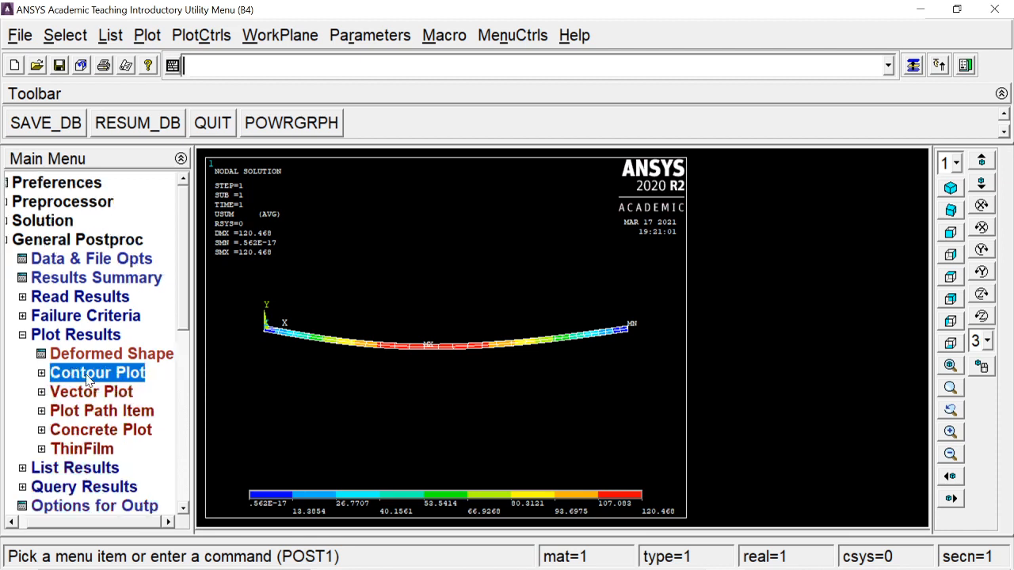